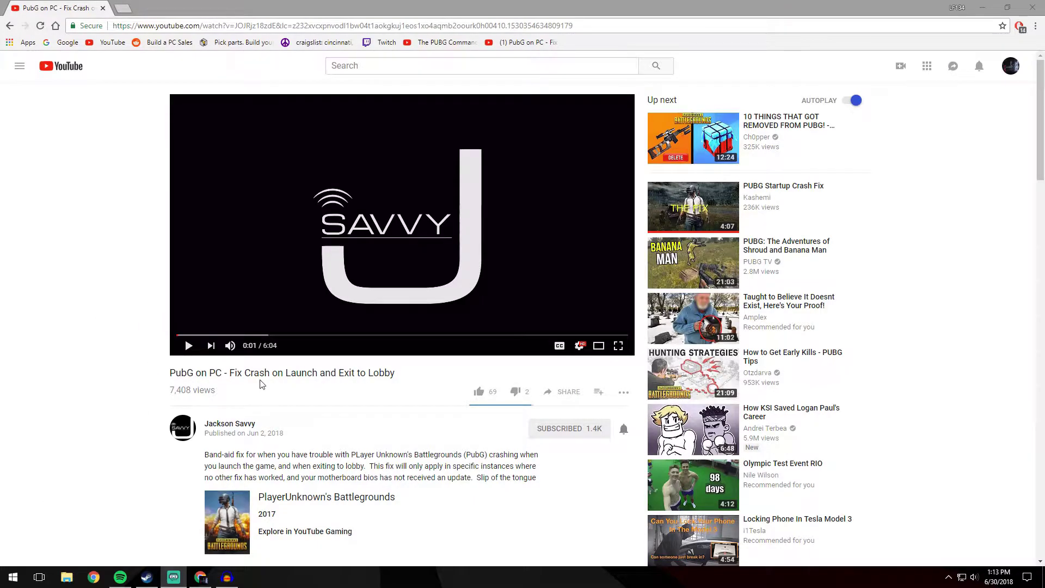
Step: Highlight the 'crash on launch' words in the PubG crash video's title
left_click_drag(247, 374, 348, 375)
left_click(389, 374)
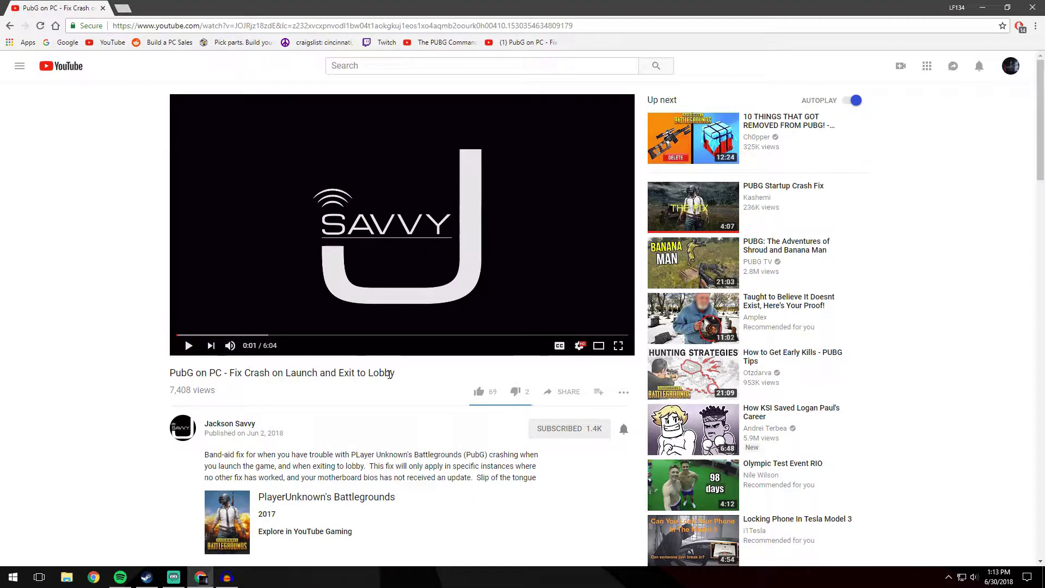
left_click_drag(247, 374, 381, 373)
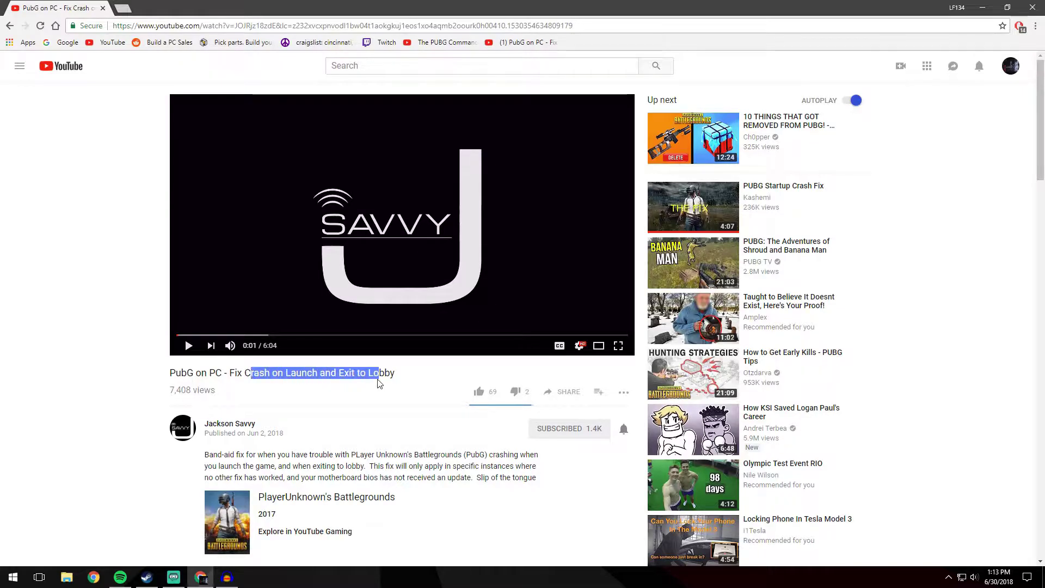
left_click(392, 374)
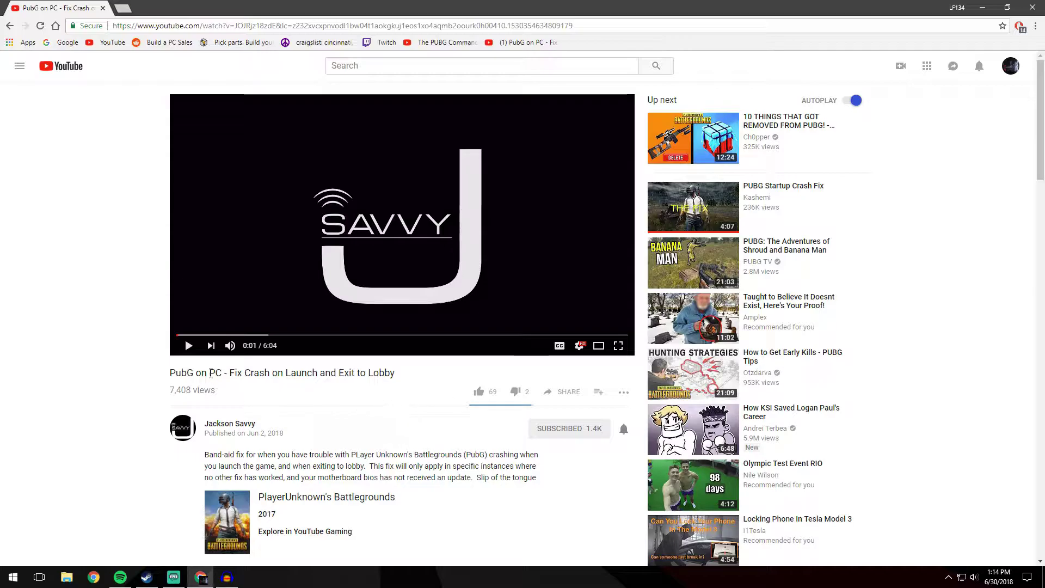
Step: Scroll through the comments to read the pinned fix steps, then scroll back up
scroll(331, 399, "down", 2)
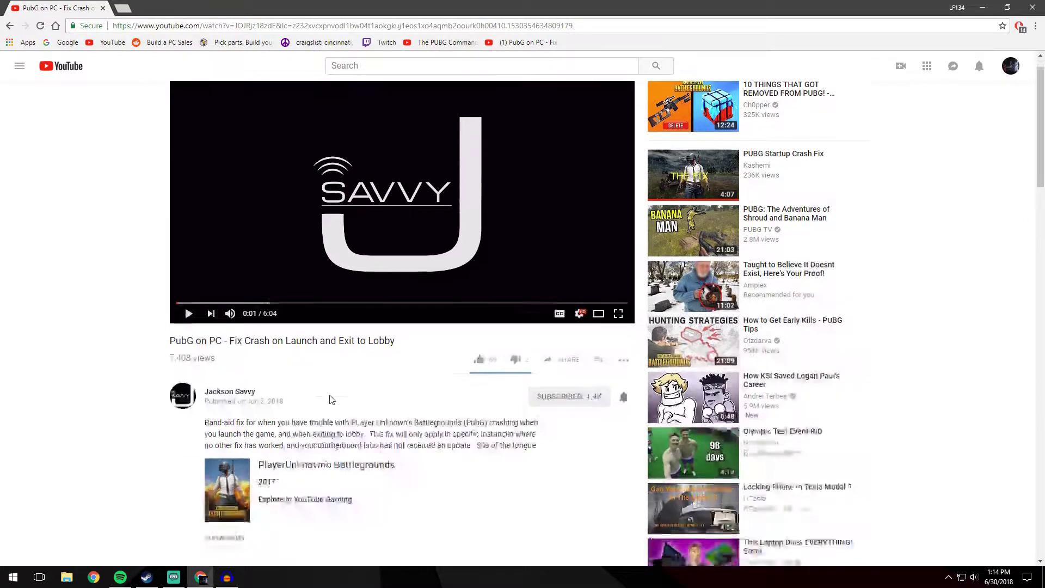
scroll(331, 399, "down", 8)
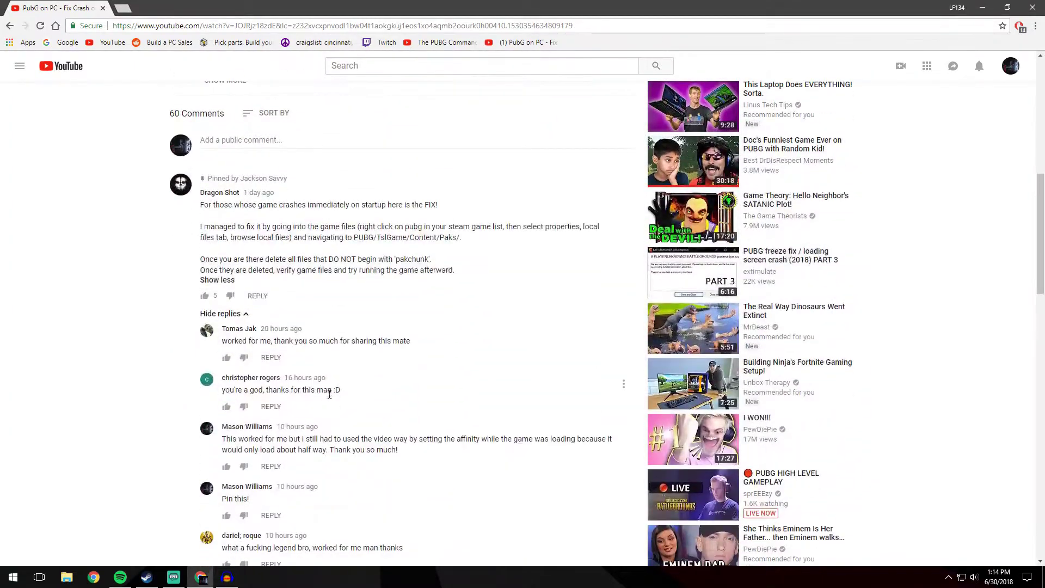
scroll(329, 394, "up", 3)
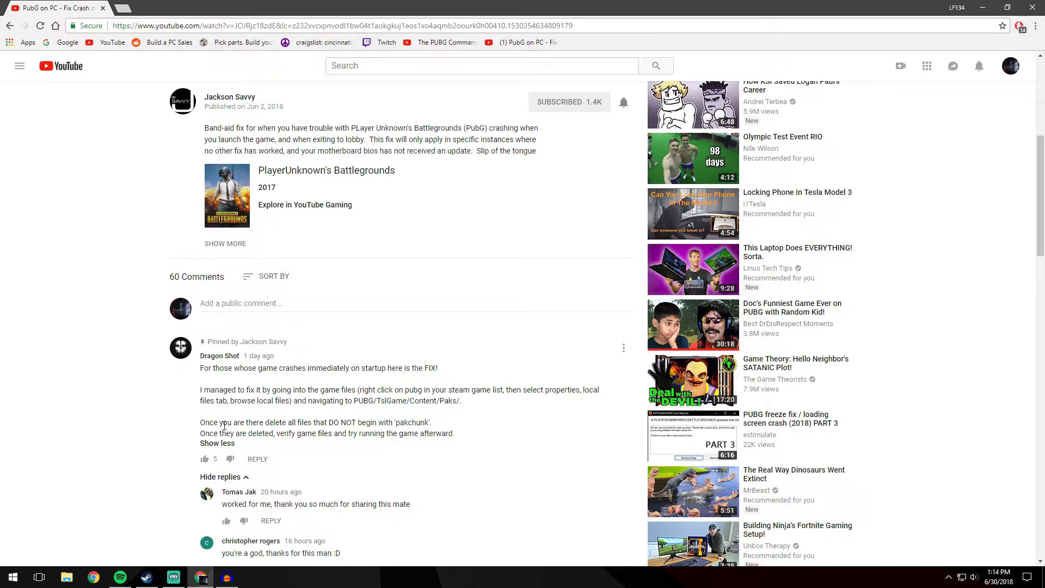
left_click_drag(218, 391, 384, 391)
left_click(419, 393)
scroll(370, 421, "up", 6)
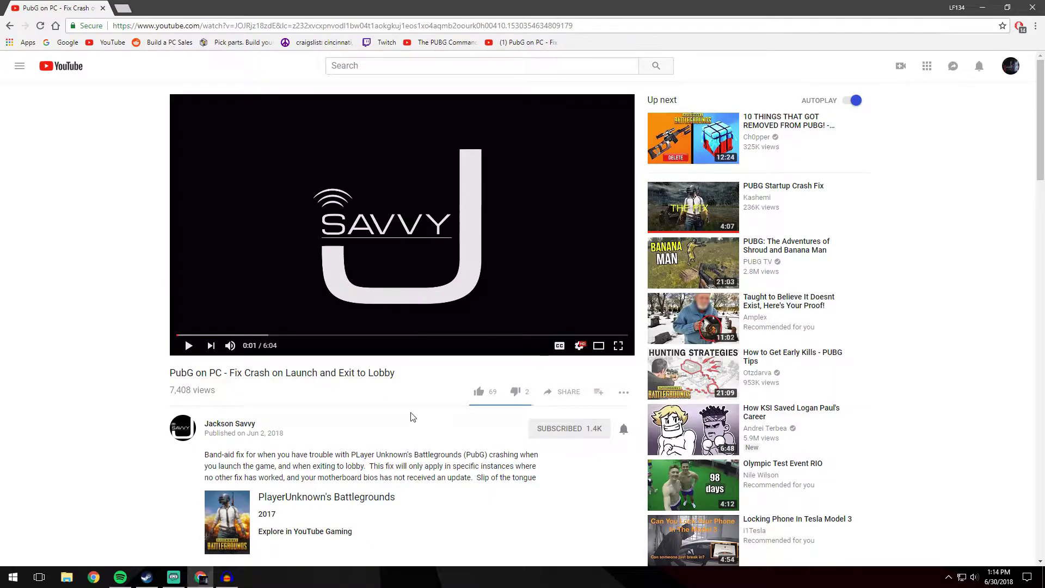
scroll(402, 413, "down", 6)
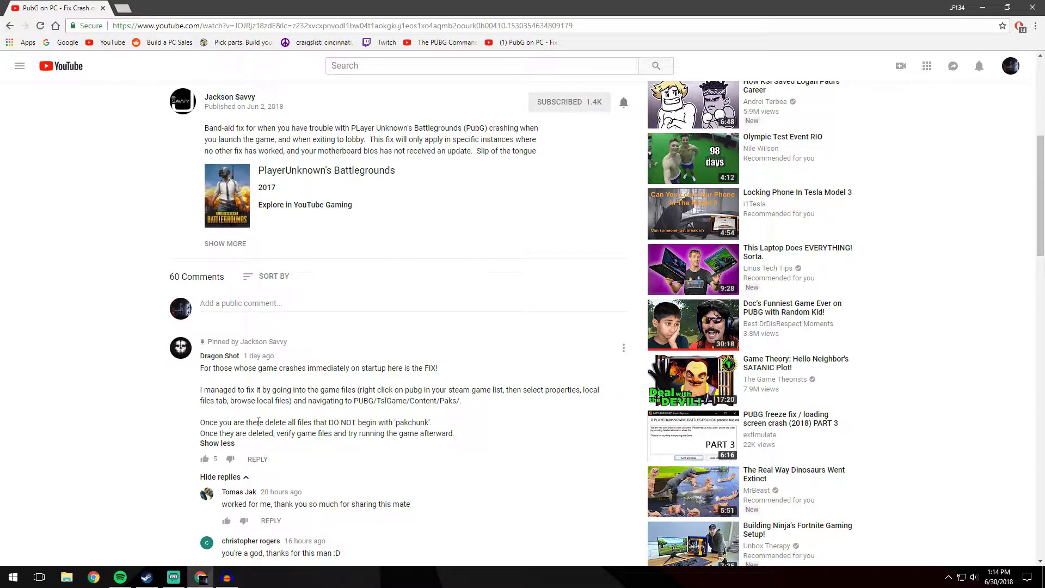
scroll(258, 422, "down", 4)
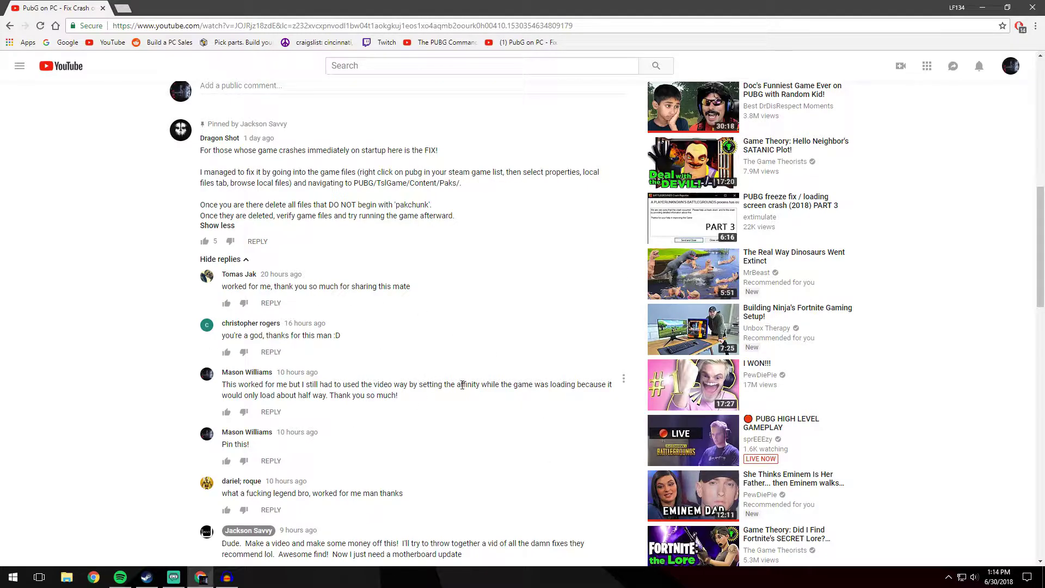
scroll(459, 386, "down", 4)
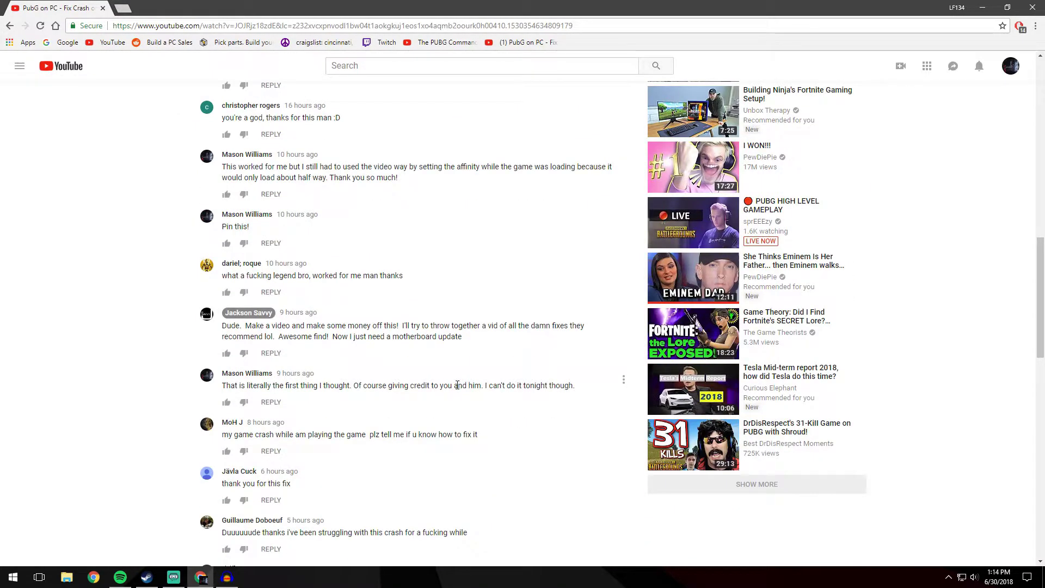
scroll(458, 385, "up", 9)
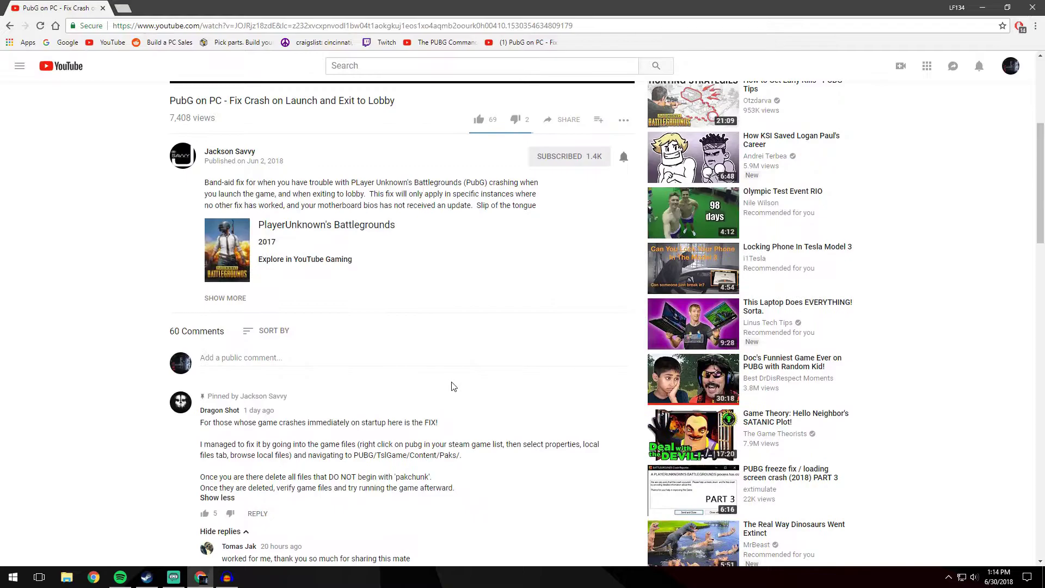
scroll(440, 395, "up", 6)
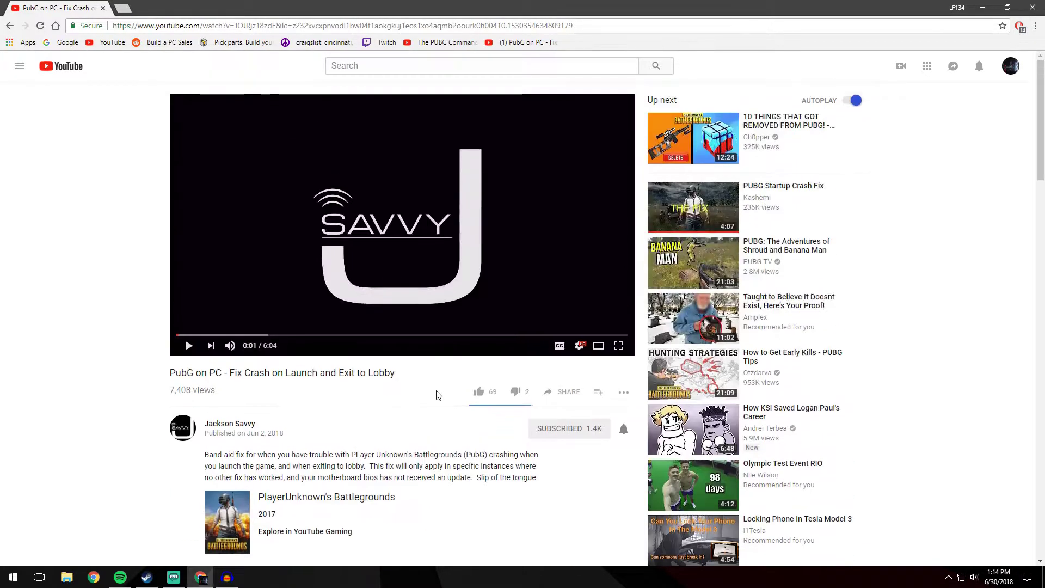
Step: Show the desktop and open Program Files (x86) on Local Disk (C:) in File Explorer
key("super+d")
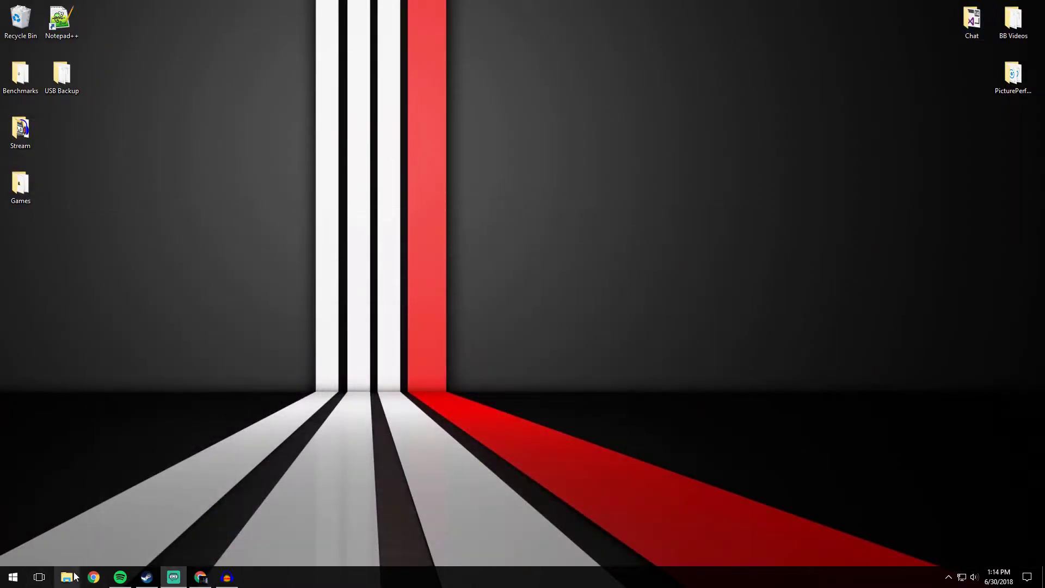
left_click(71, 578)
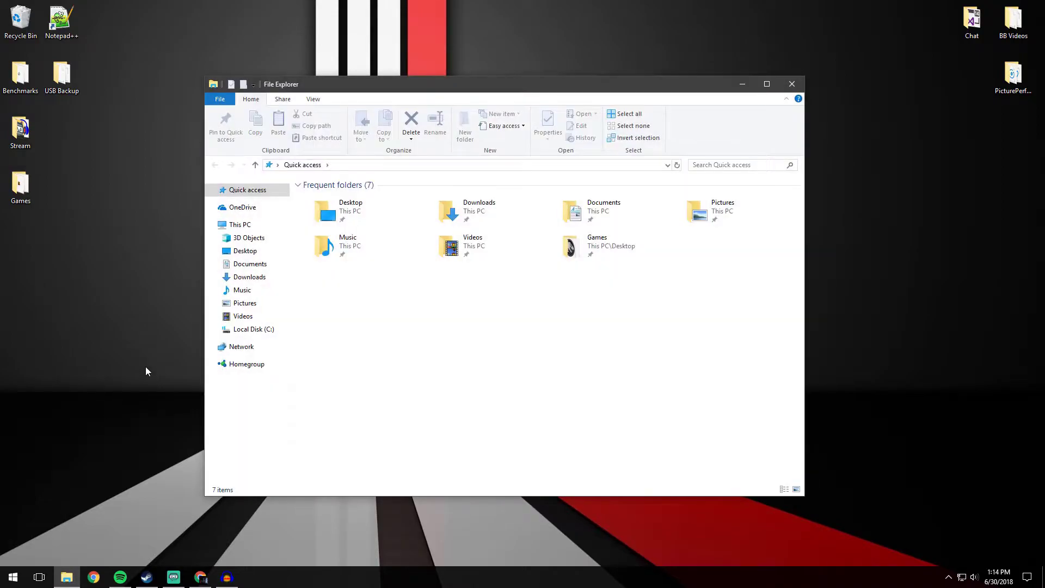
left_click(251, 329)
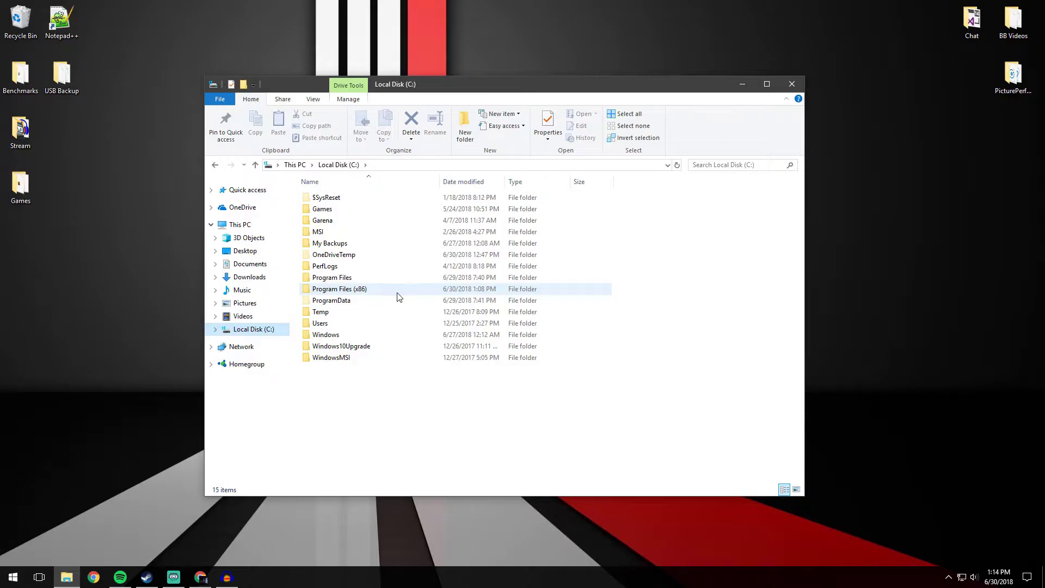
double_click(359, 292)
scroll(376, 373, "down", 10)
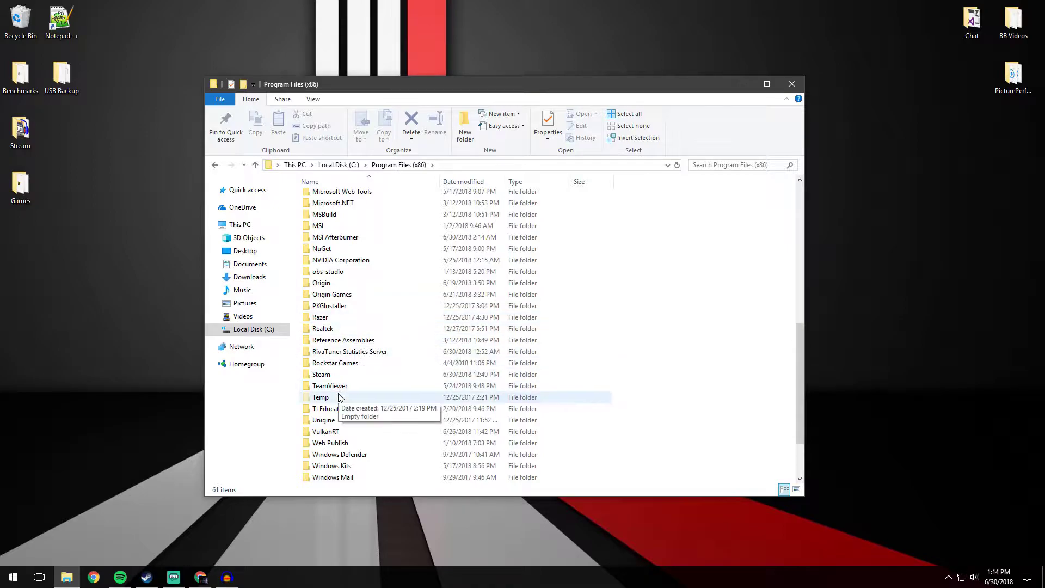
Step: Go through Steam > steamapps > common > PUBG > TslGame into the Content folder
double_click(337, 374)
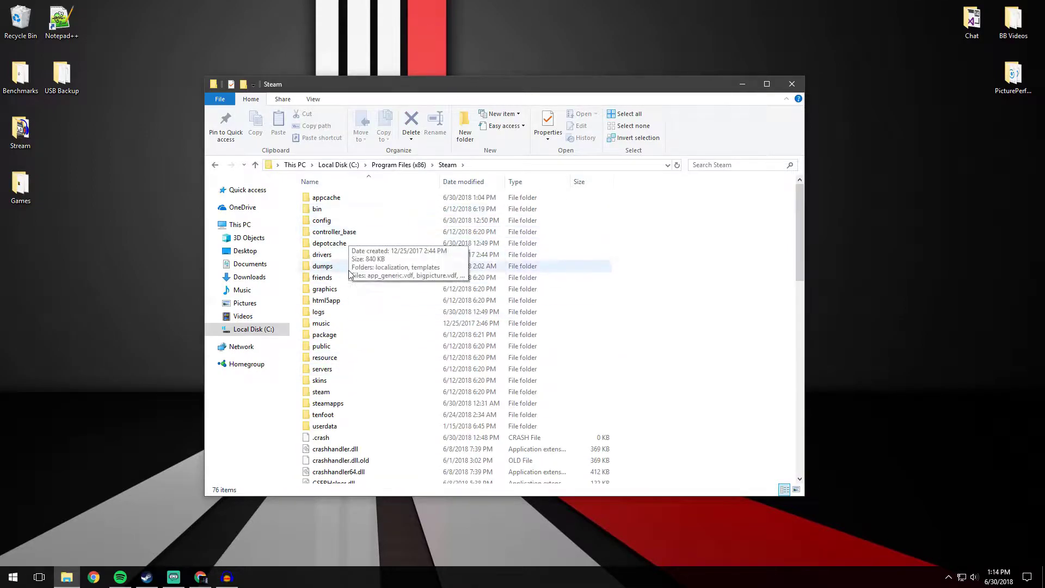
double_click(336, 405)
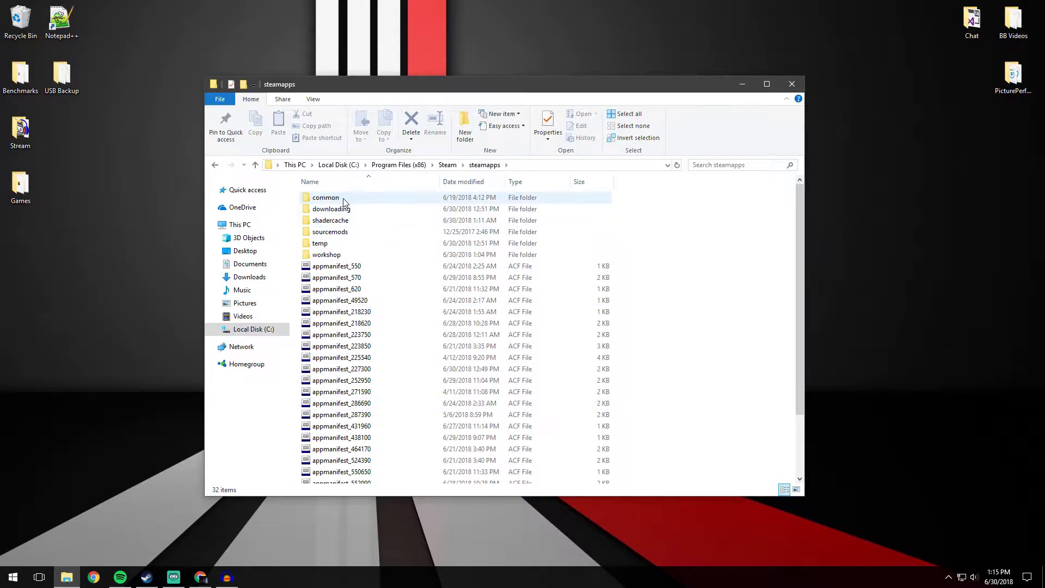
double_click(343, 201)
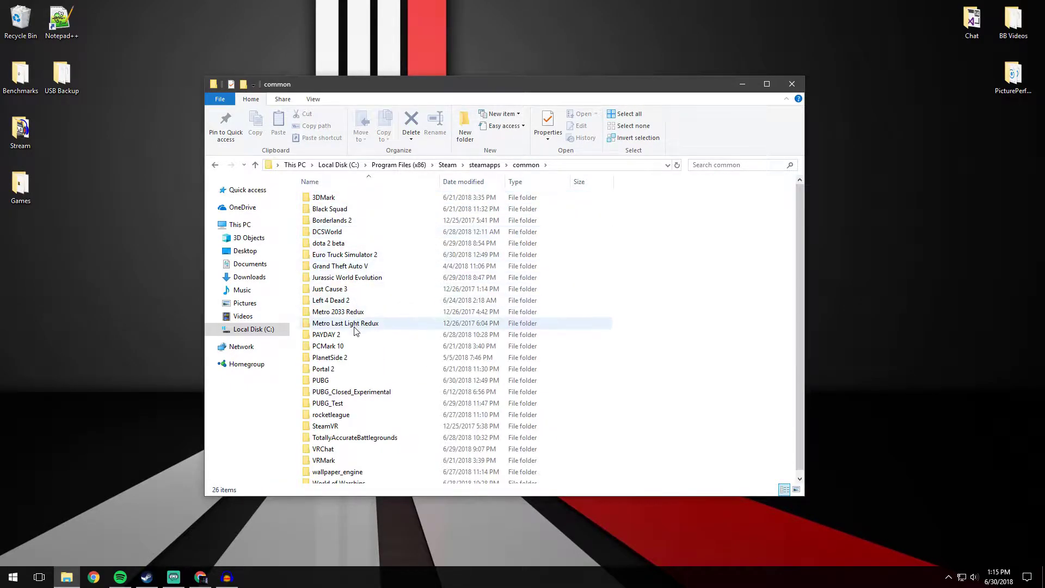
double_click(343, 381)
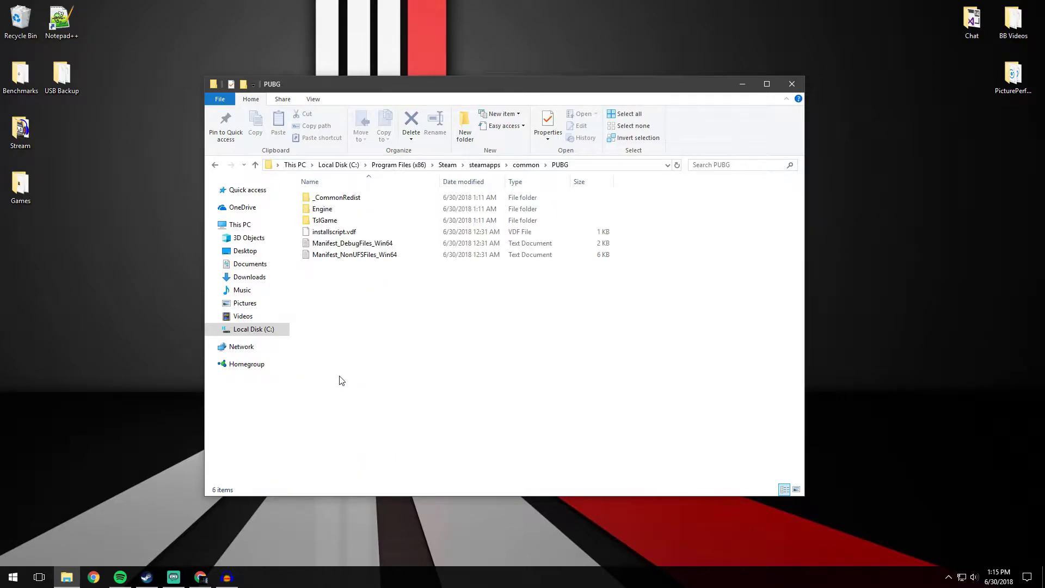
double_click(350, 222)
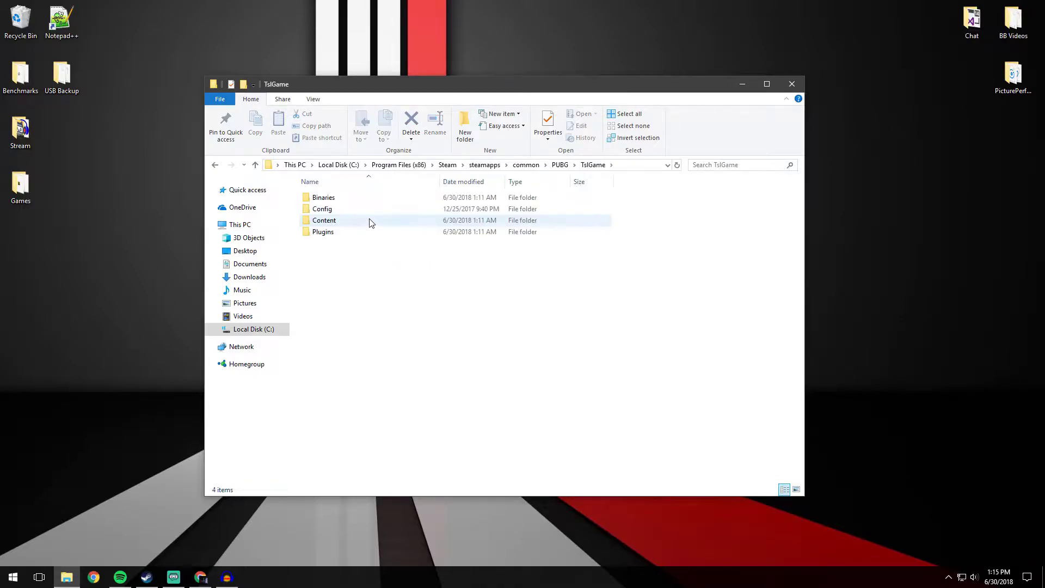
double_click(369, 221)
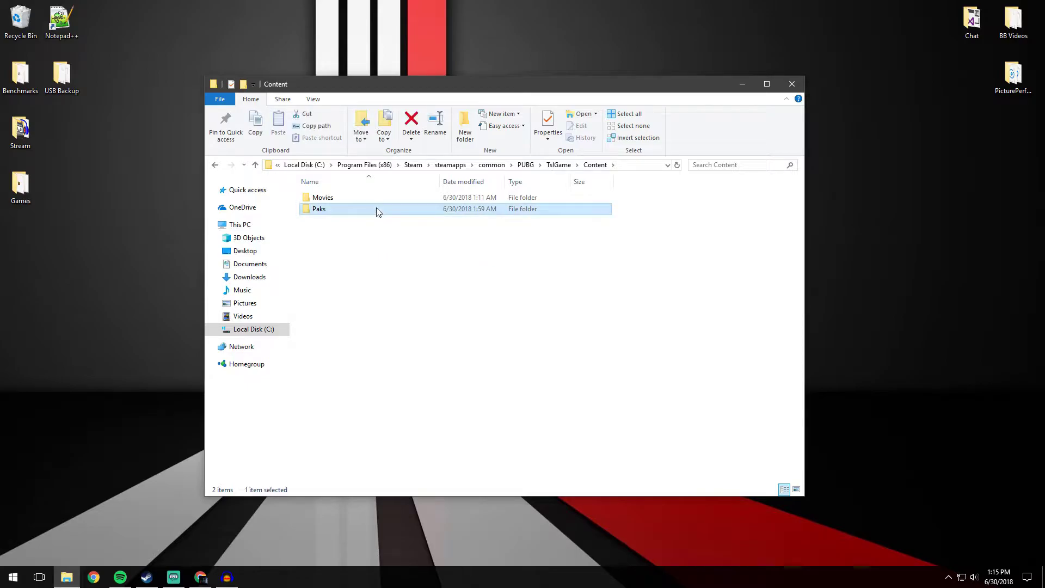
Step: Open the Paks folder, scroll through its 184 pakchunk files, and close Explorer
double_click(373, 214)
scroll(375, 229, "down", 12)
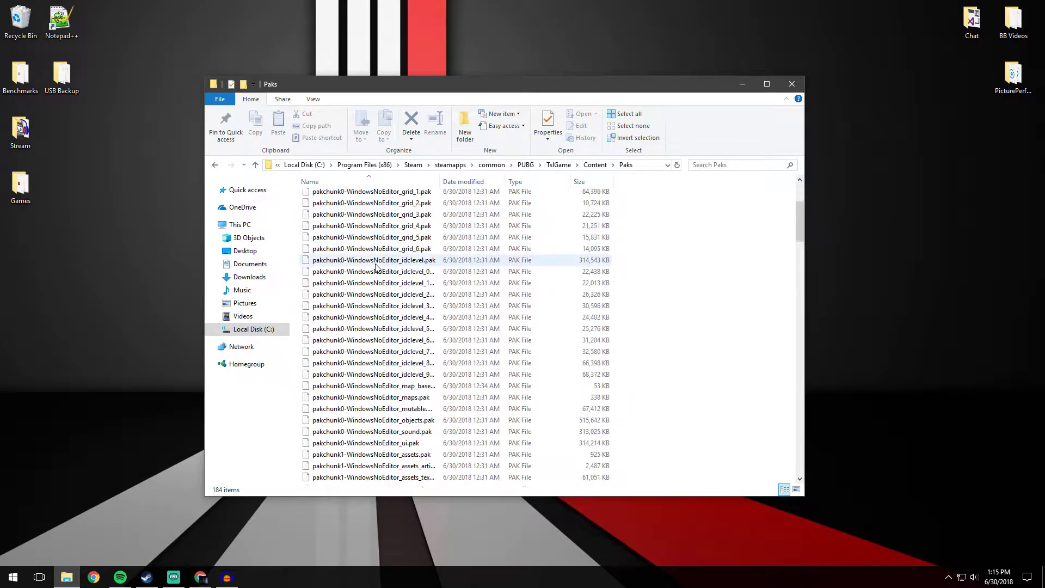
scroll(366, 282, "down", 20)
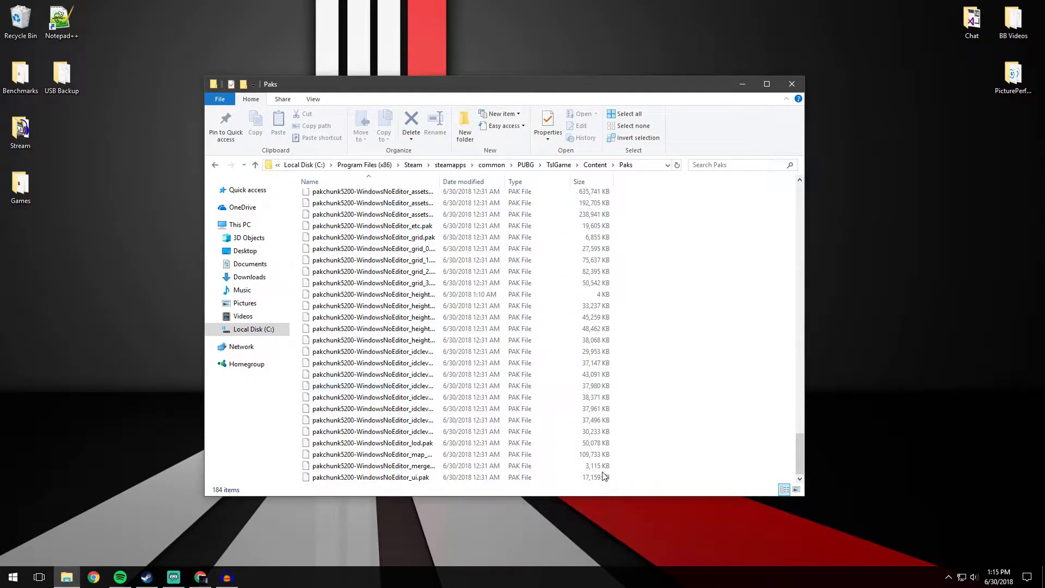
left_click_drag(615, 262, 628, 402)
left_click(628, 401)
left_click_drag(803, 461, 798, 174)
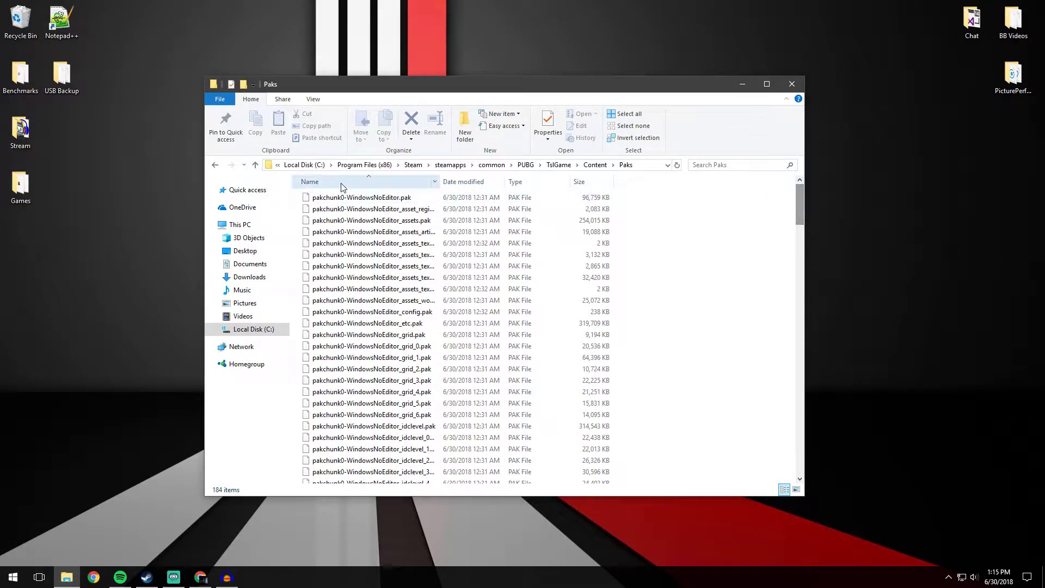
scroll(330, 263, "down", 20)
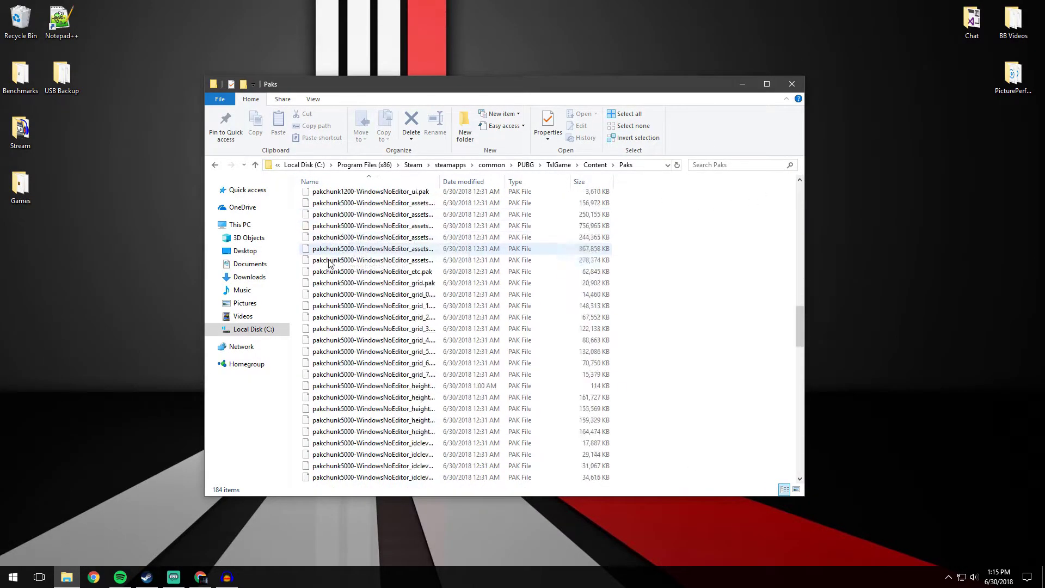
scroll(330, 263, "down", 20)
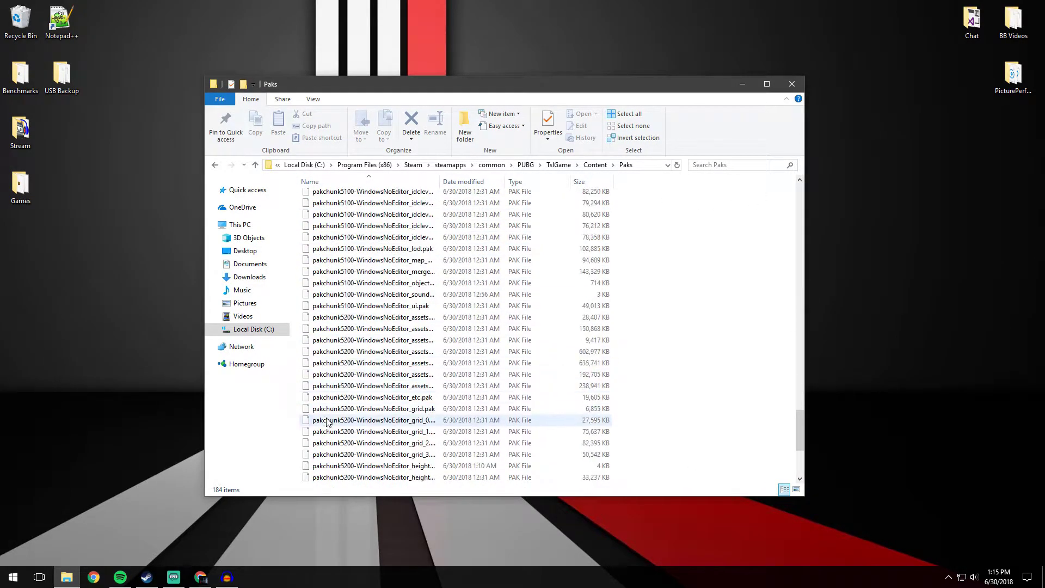
left_click(792, 85)
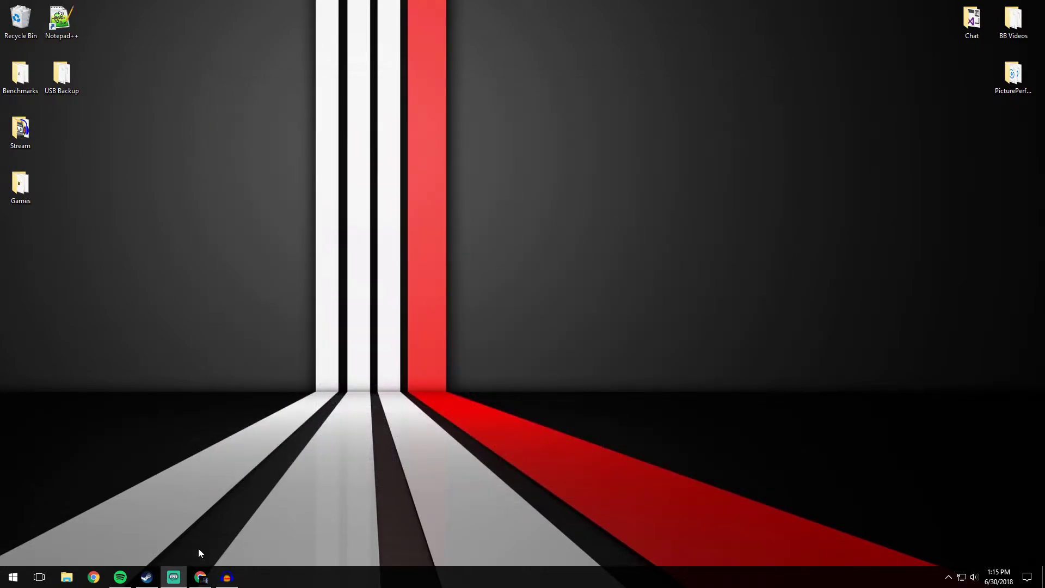
Step: Run Verify Integrity of Game Files from PUBG's Steam properties, then close both dialogs once validated
left_click(146, 577)
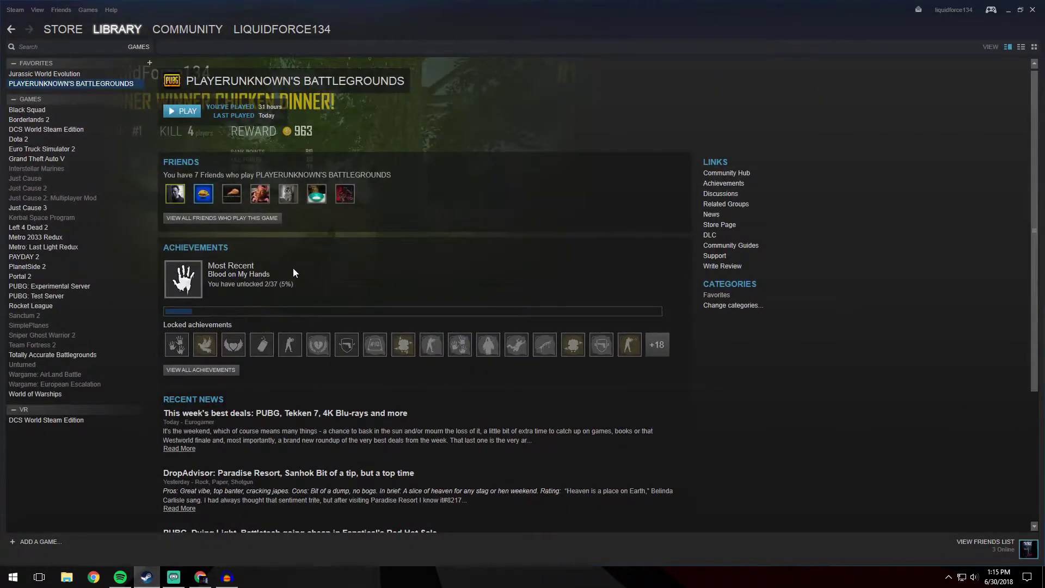
right_click(83, 83)
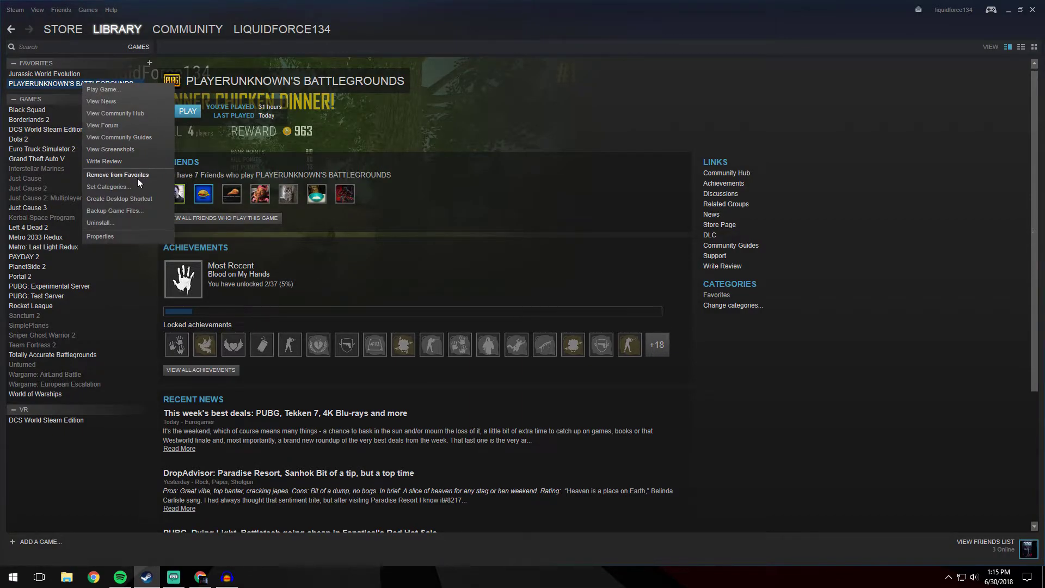
left_click(97, 236)
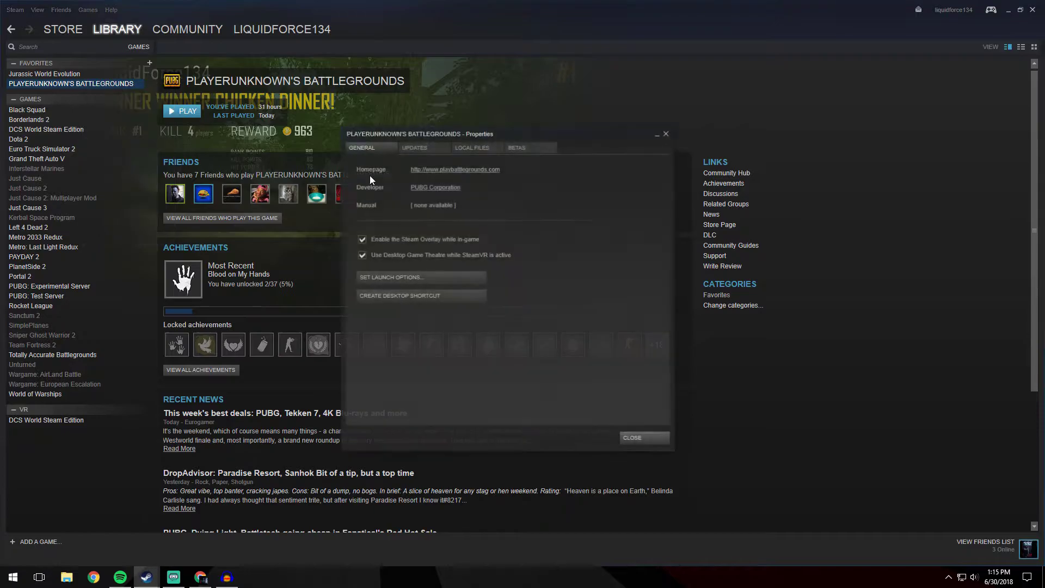
left_click(469, 147)
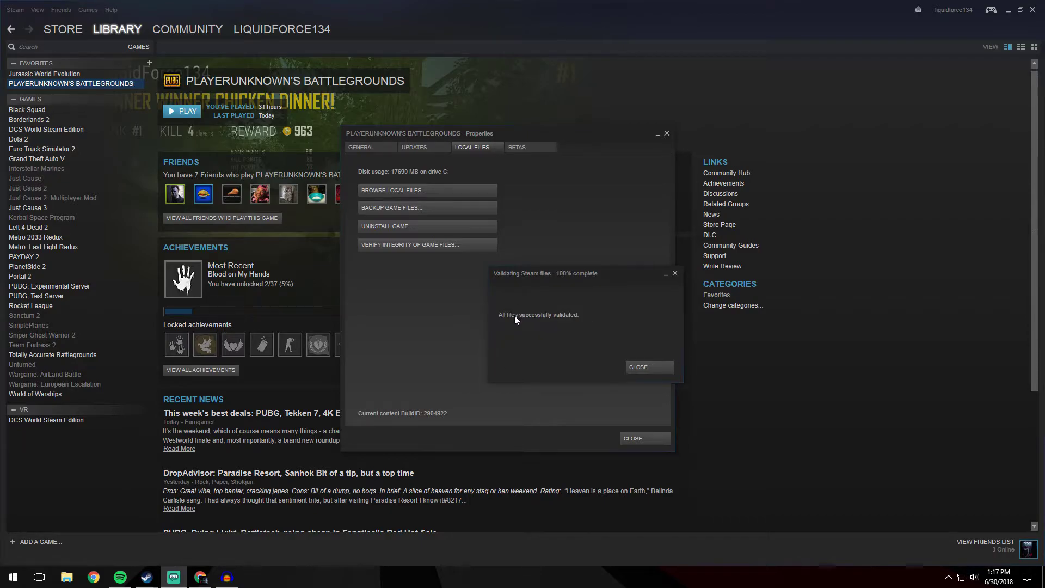
left_click(656, 367)
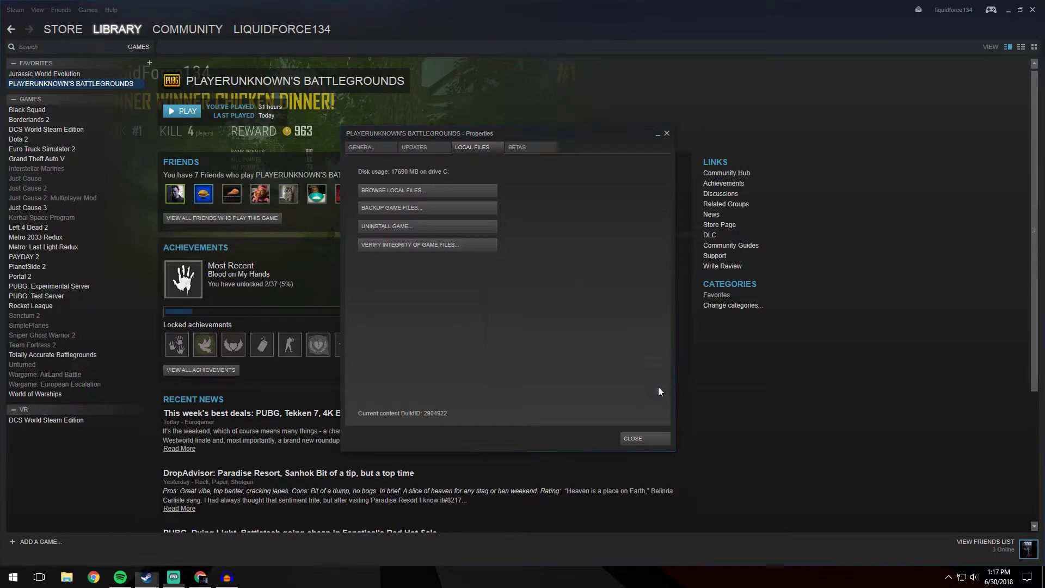
left_click(656, 439)
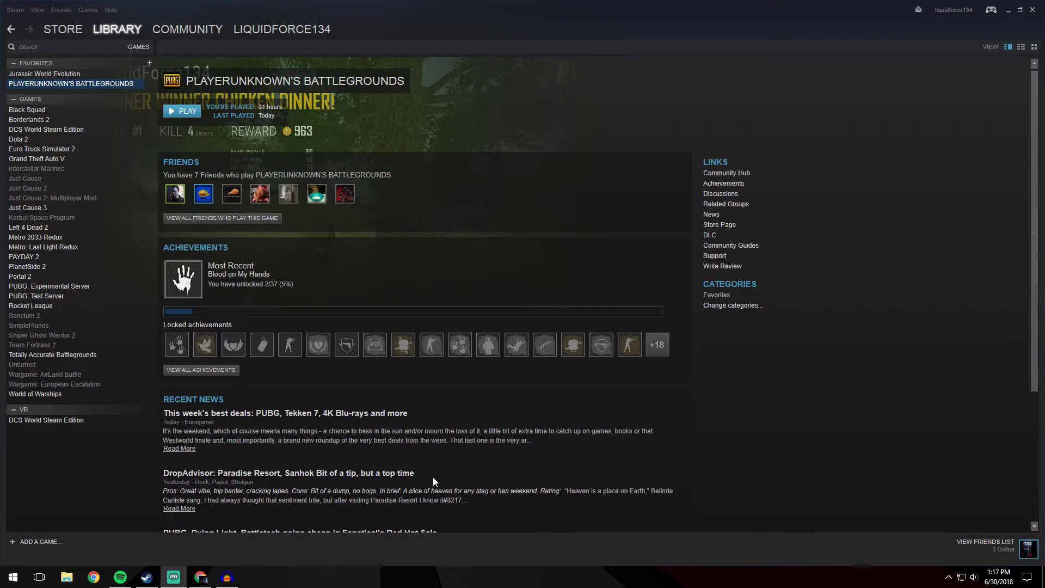
Step: Open Task Manager with Ctrl+Shift+Esc on the Details tab, scrolled to the list's bottom
key("ctrl+shift+Escape")
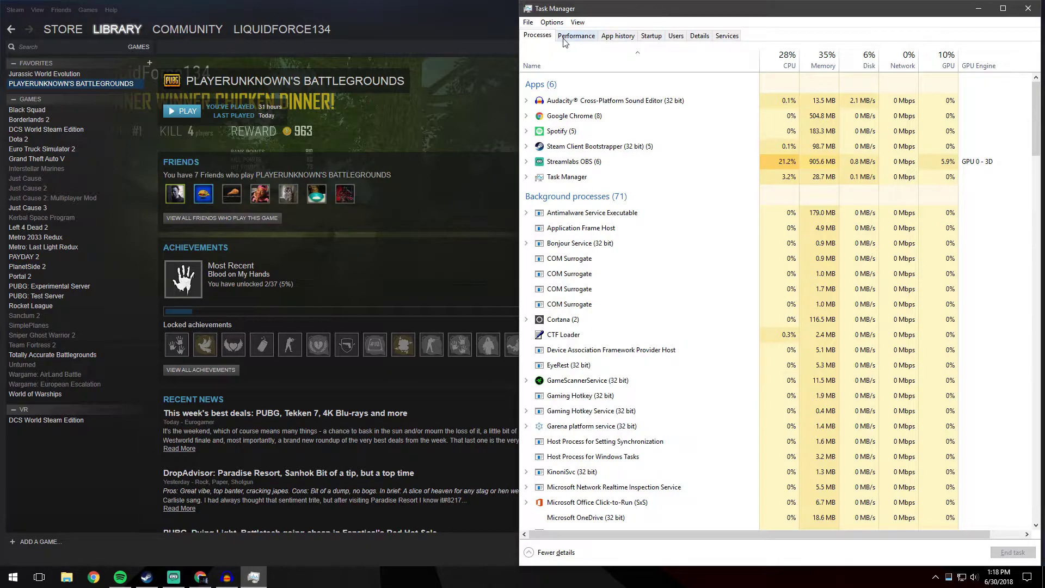
left_click(700, 36)
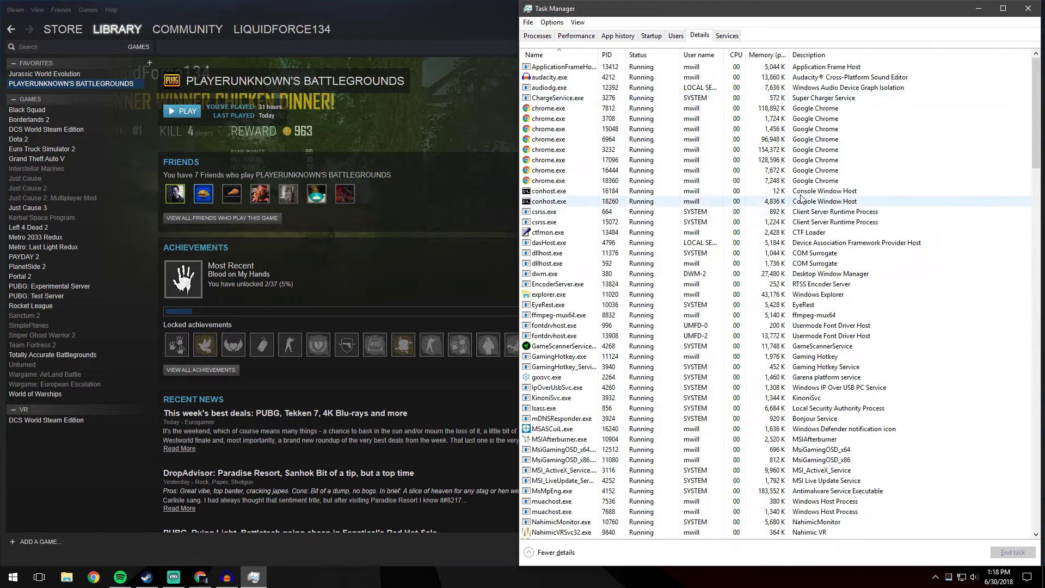
scroll(1039, 95, "down", 1)
left_click_drag(1039, 95, 980, 460)
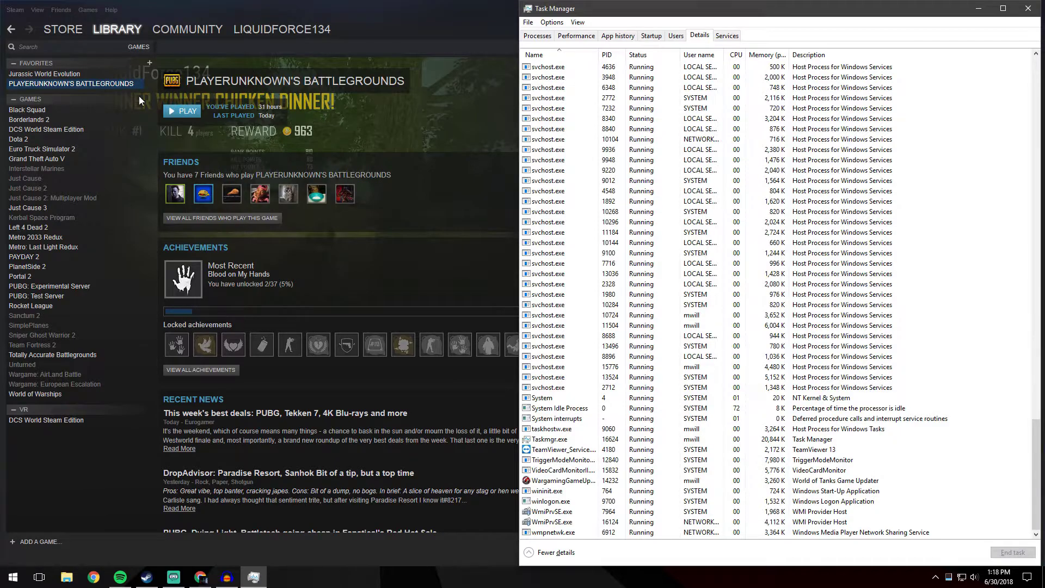
Step: Launch PUBG from Steam and set TslGame.exe's processor affinity to CPU 0 only
left_click(192, 112)
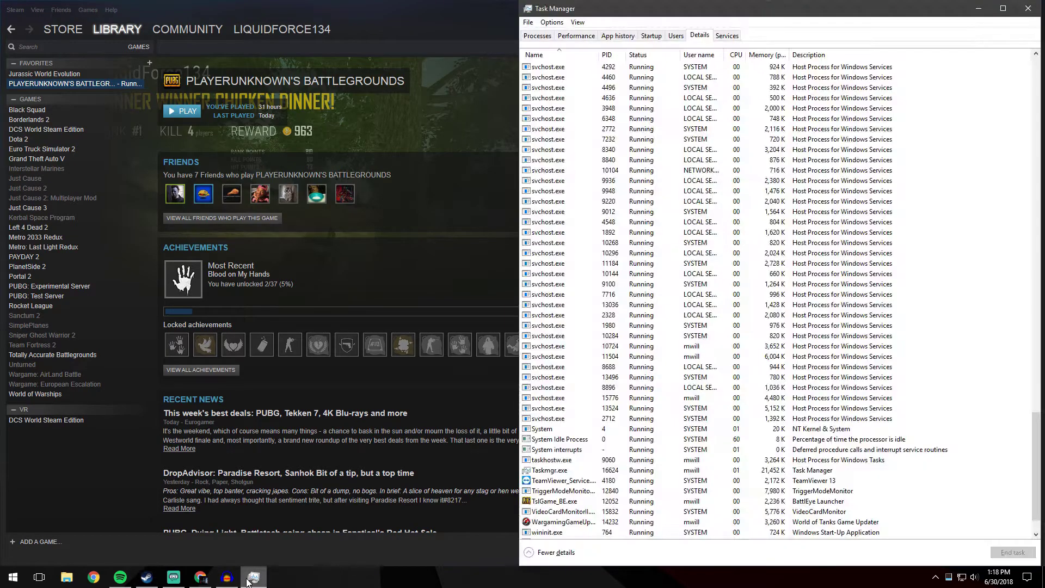
scroll(599, 403, "down", 2)
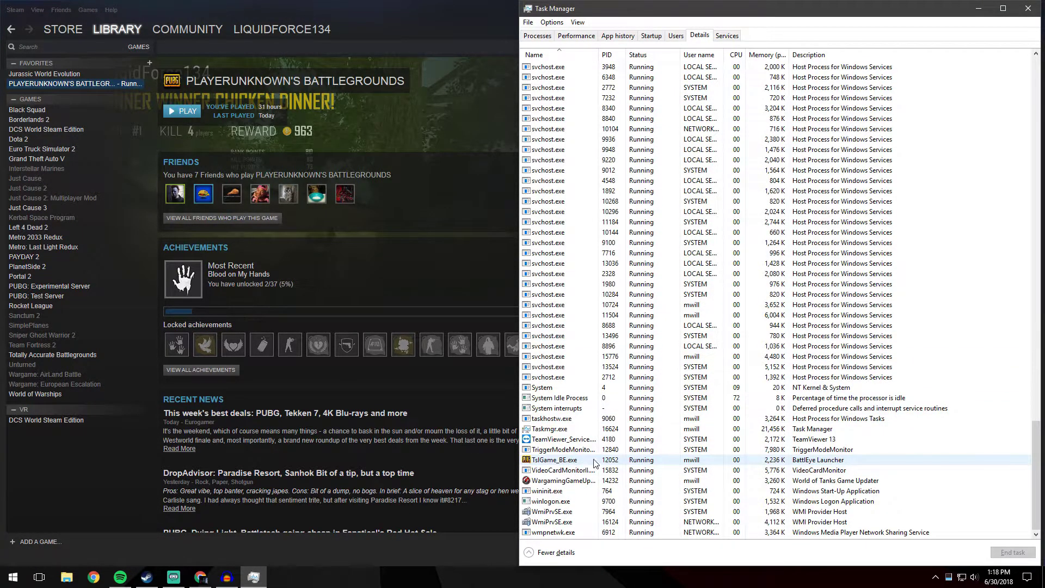
left_click(571, 452)
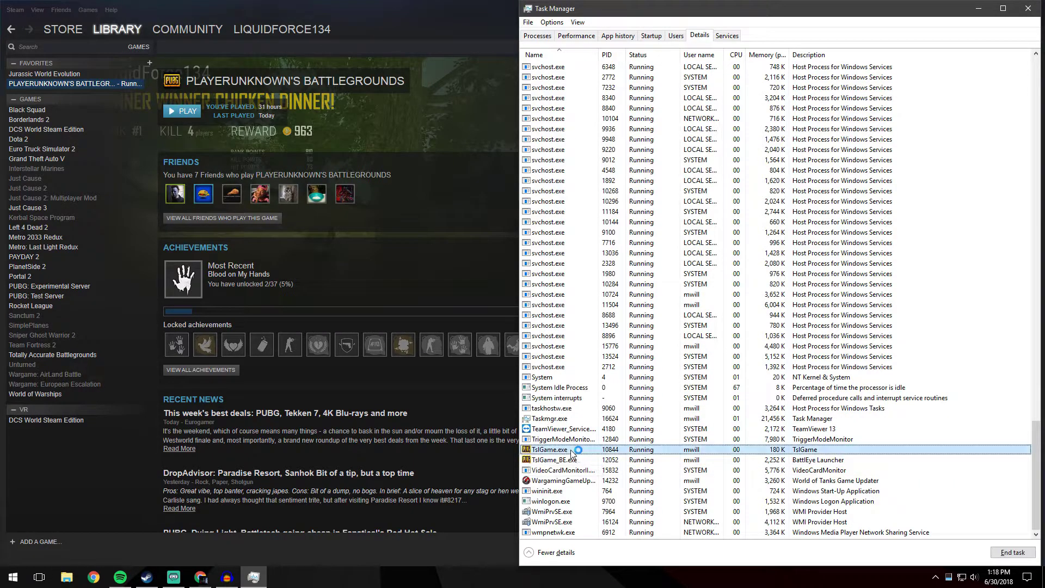
right_click(572, 451)
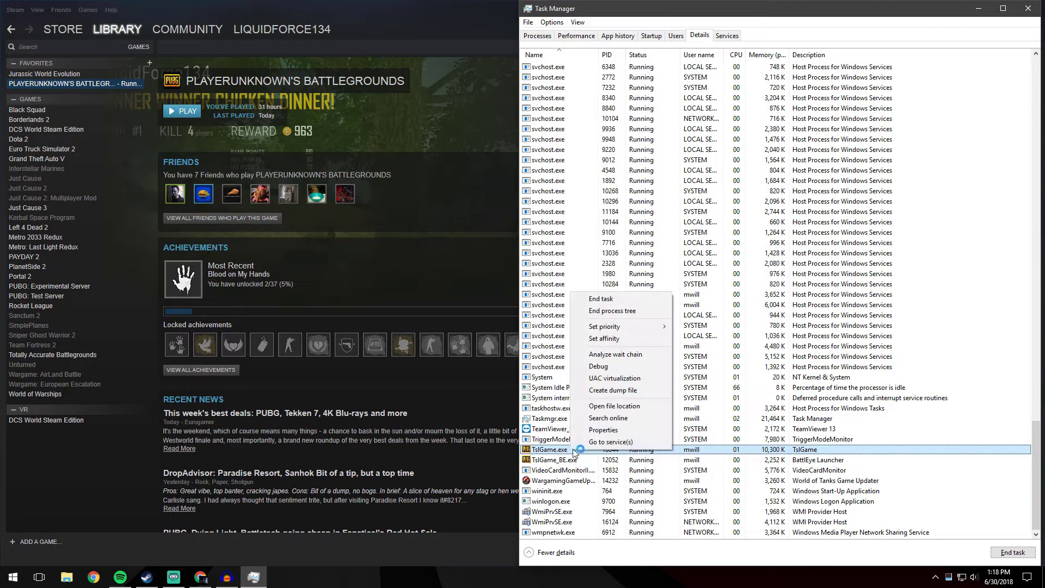
left_click(608, 339)
left_click(537, 76)
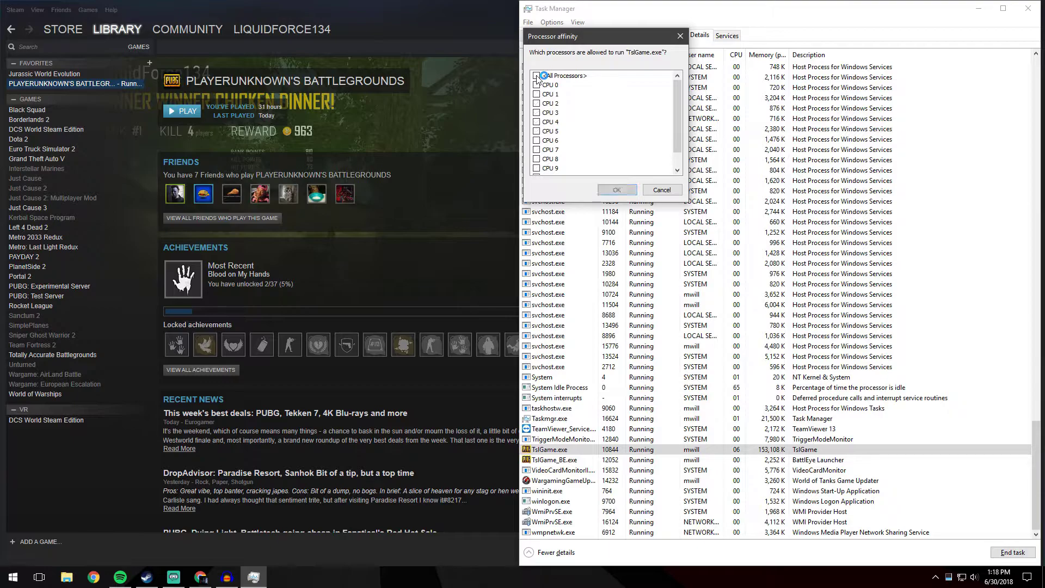
left_click(537, 85)
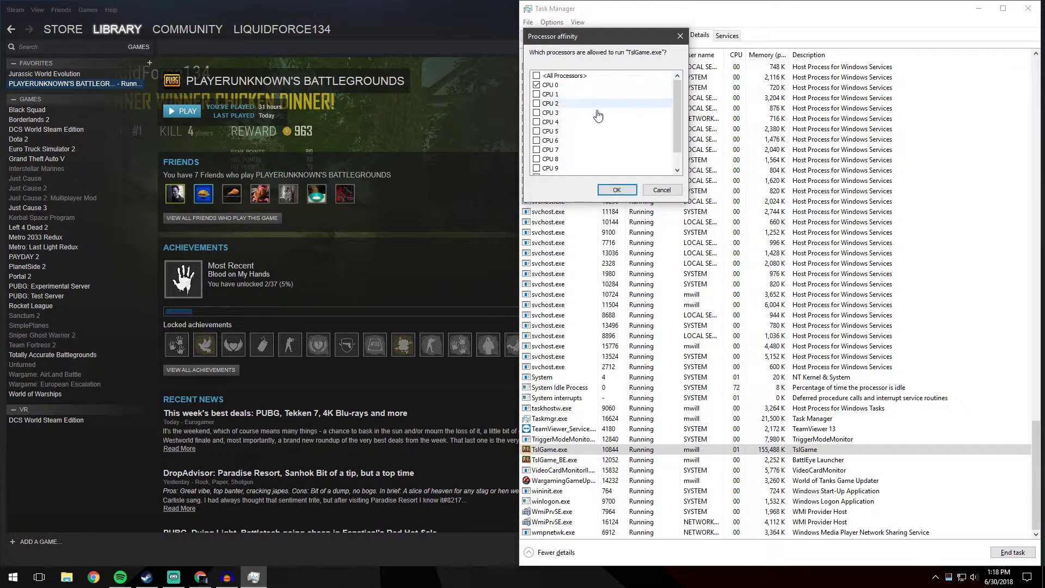
left_click(617, 190)
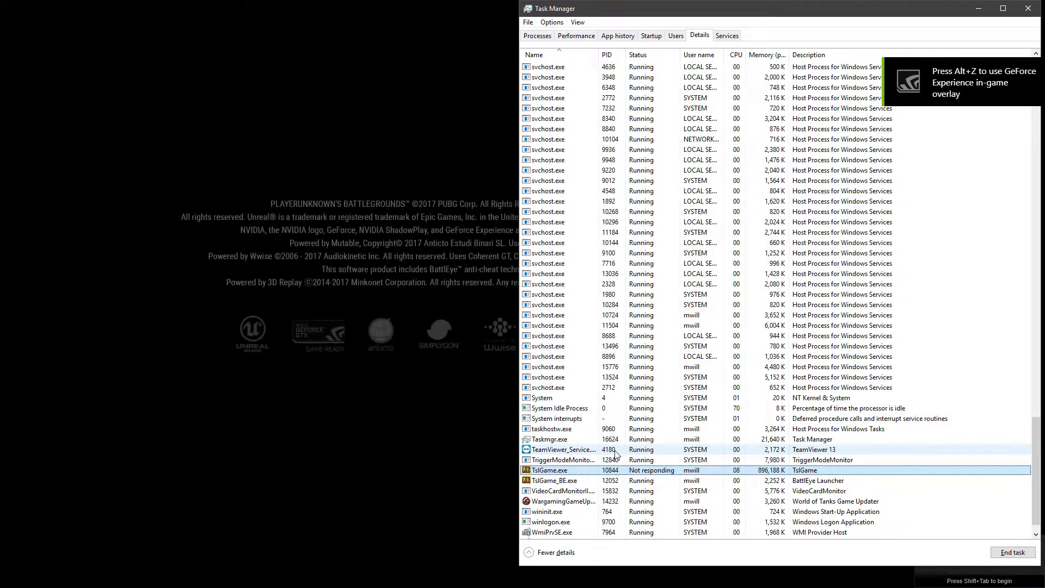
Step: Set TslGame.exe's affinity to <All Processors> and bring the PUBG lobby window forward
right_click(567, 471)
left_click(605, 360)
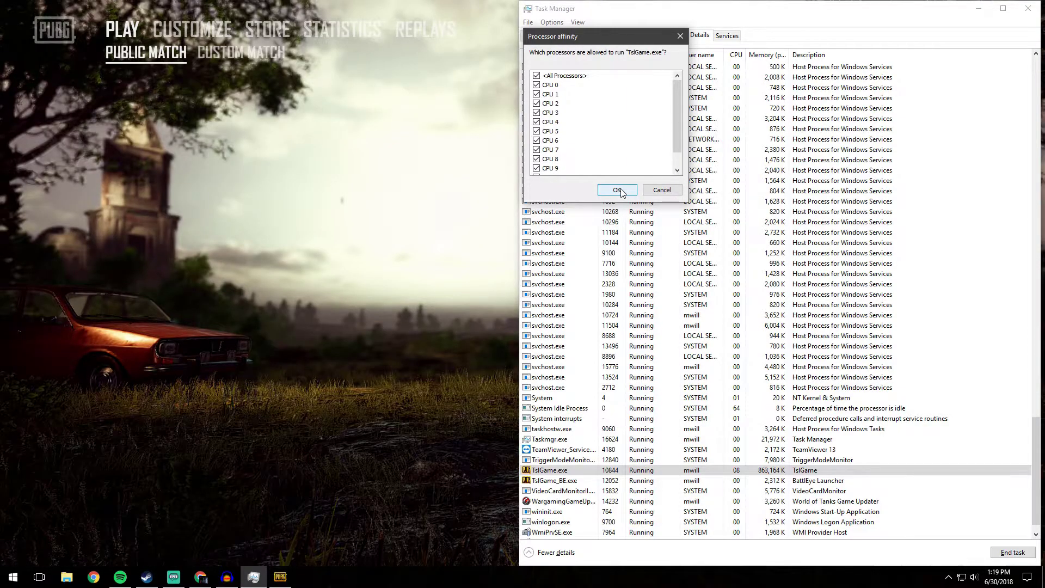
left_click(618, 190)
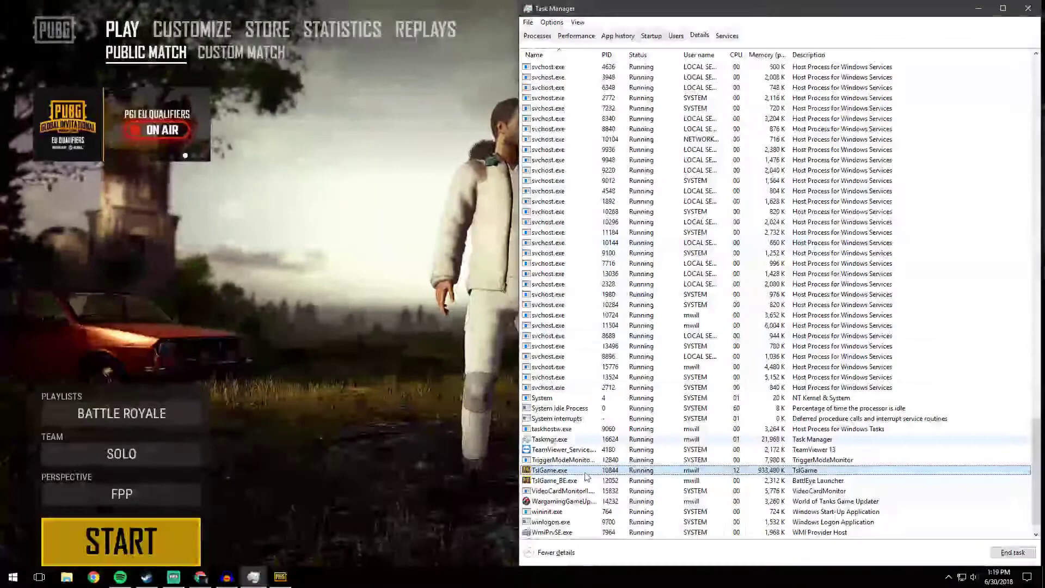
left_click(281, 340)
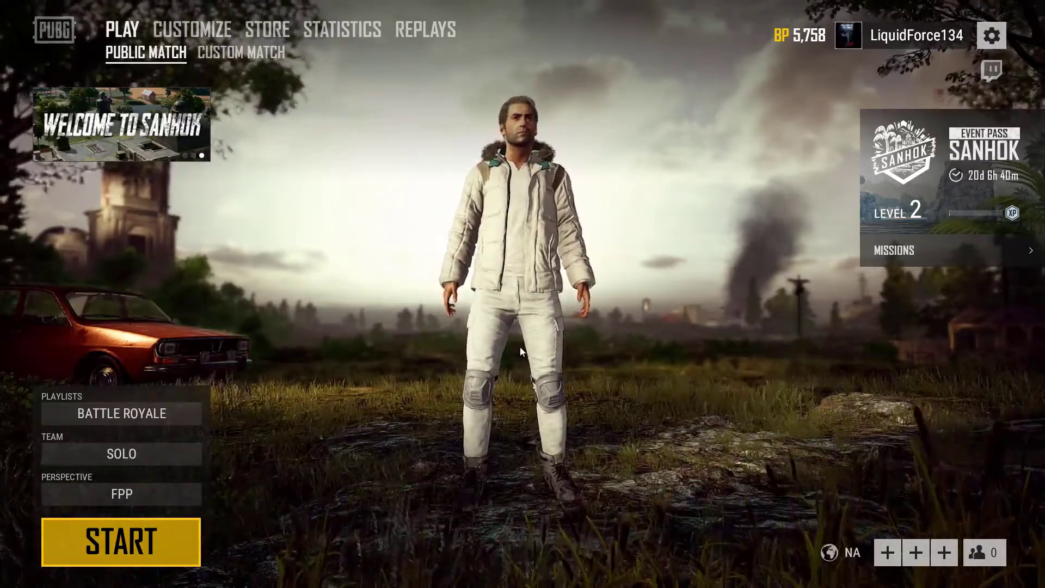
Step: Bring Task Manager over the game and limit TslGame.exe's affinity to CPU 0 only
key("ctrl+shift+Escape")
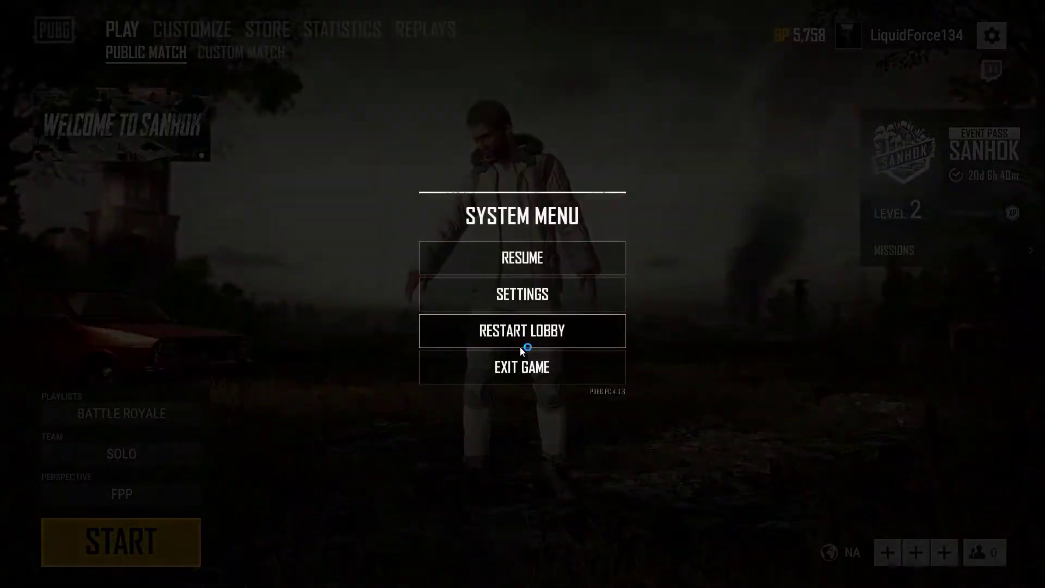
scroll(735, 109, "up", 1)
left_click(603, 129)
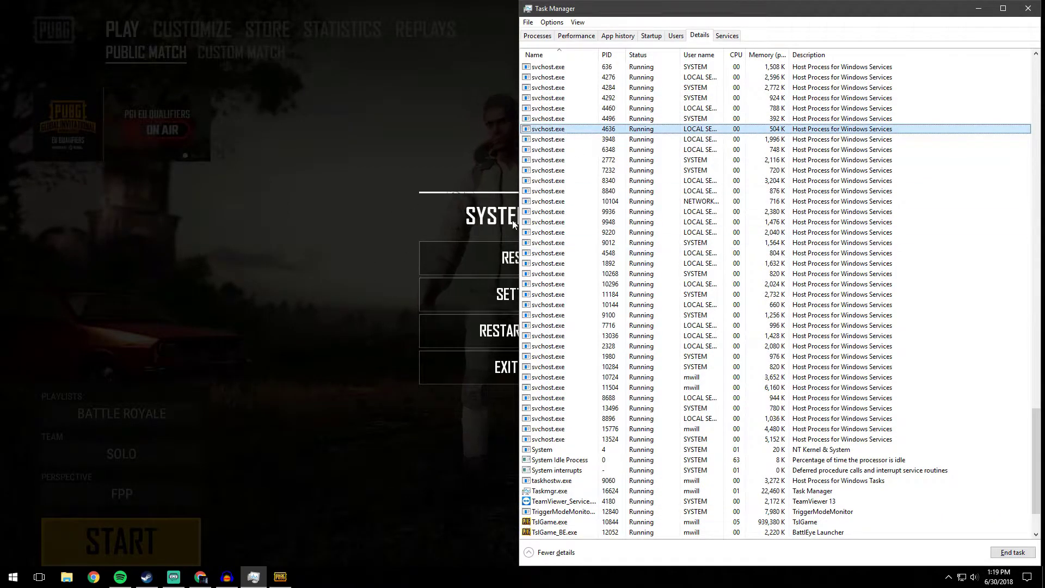
scroll(695, 297, "down", 3)
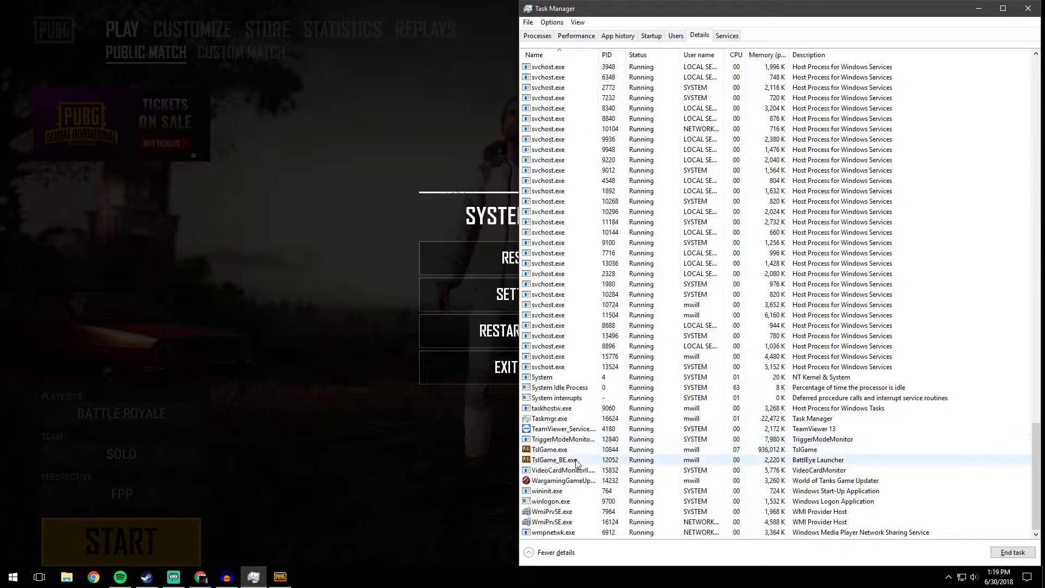
right_click(568, 449)
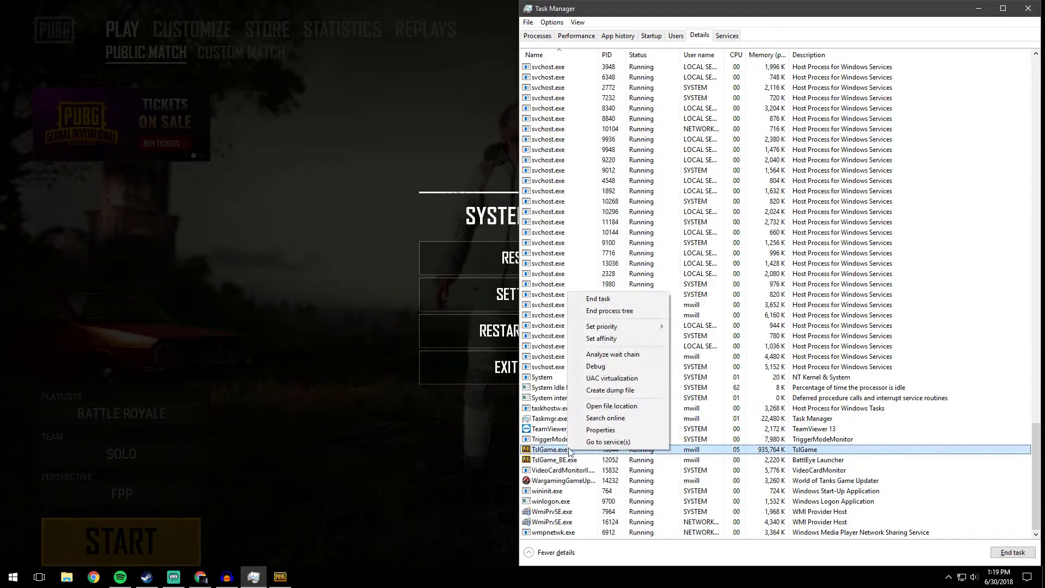
left_click(622, 338)
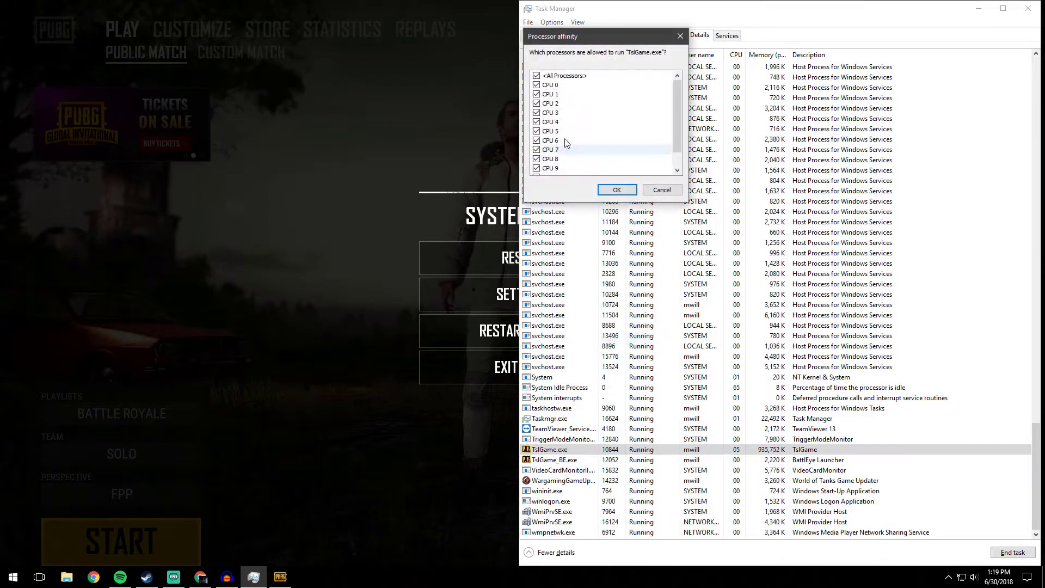
left_click(537, 76)
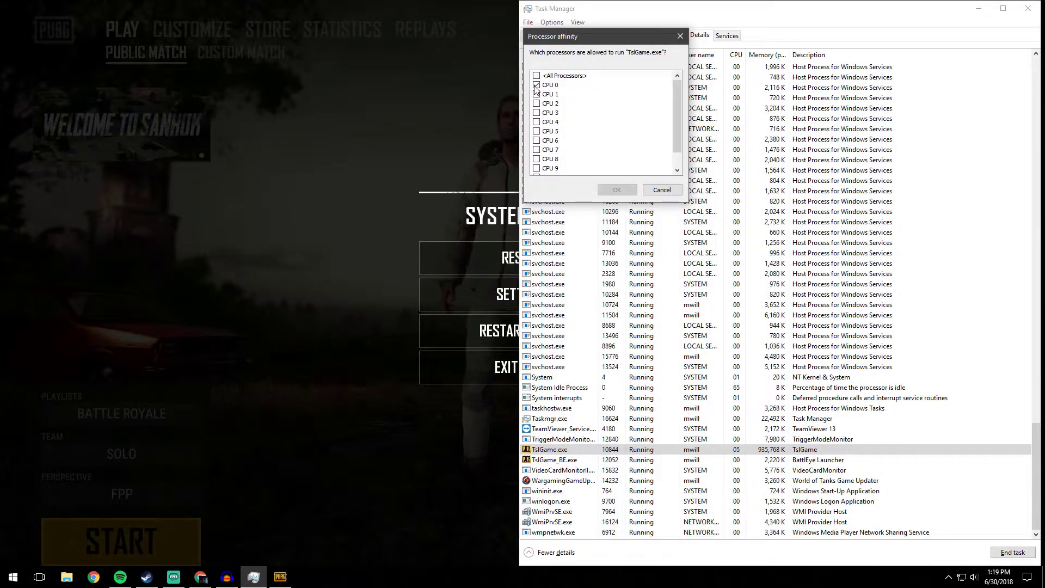
left_click(537, 86)
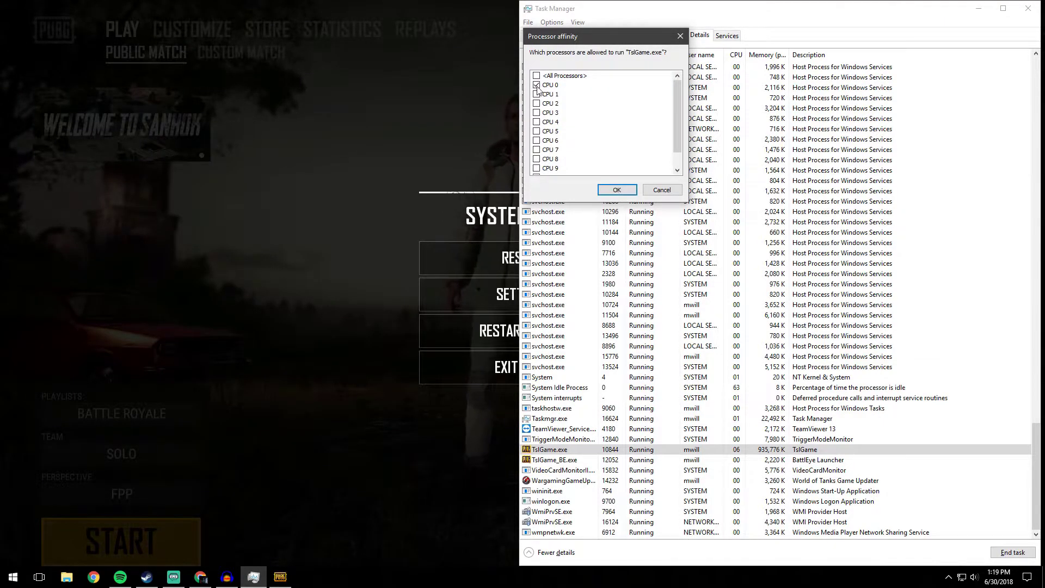
left_click(617, 189)
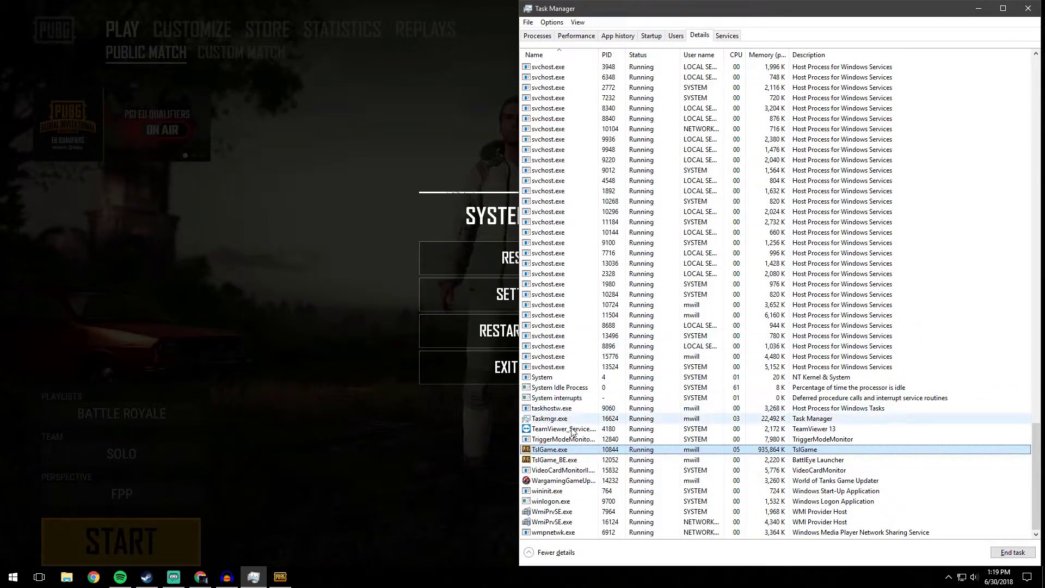
Step: Set TslGame.exe's processor affinity back to <All Processors>
right_click(555, 451)
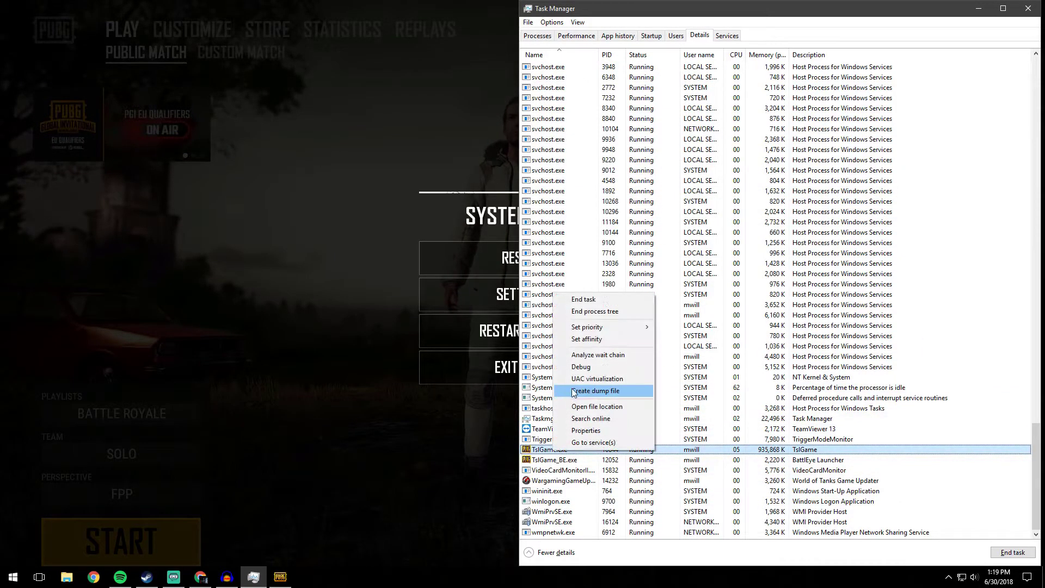
left_click(585, 338)
left_click(537, 75)
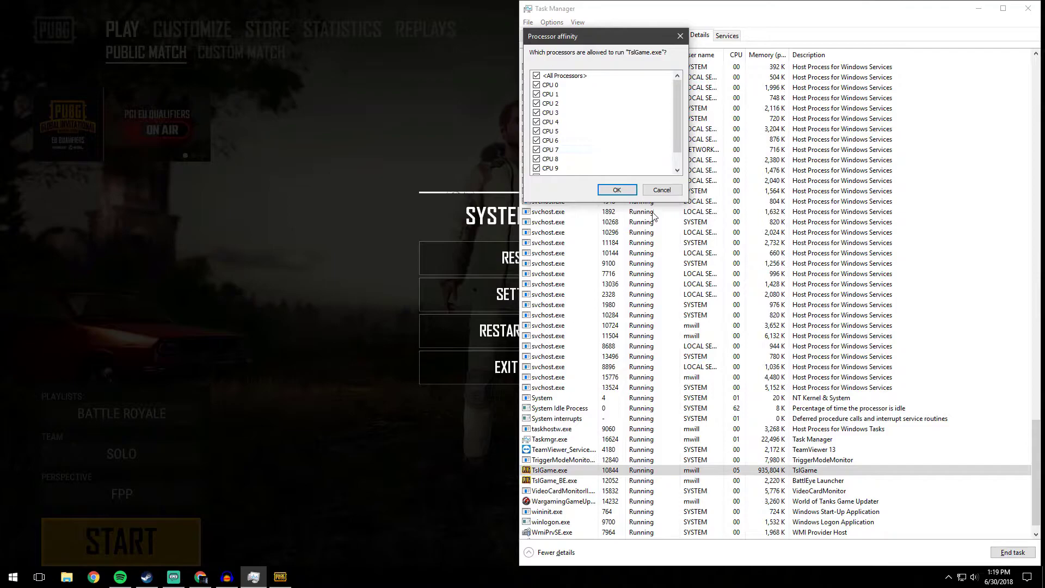
left_click(619, 190)
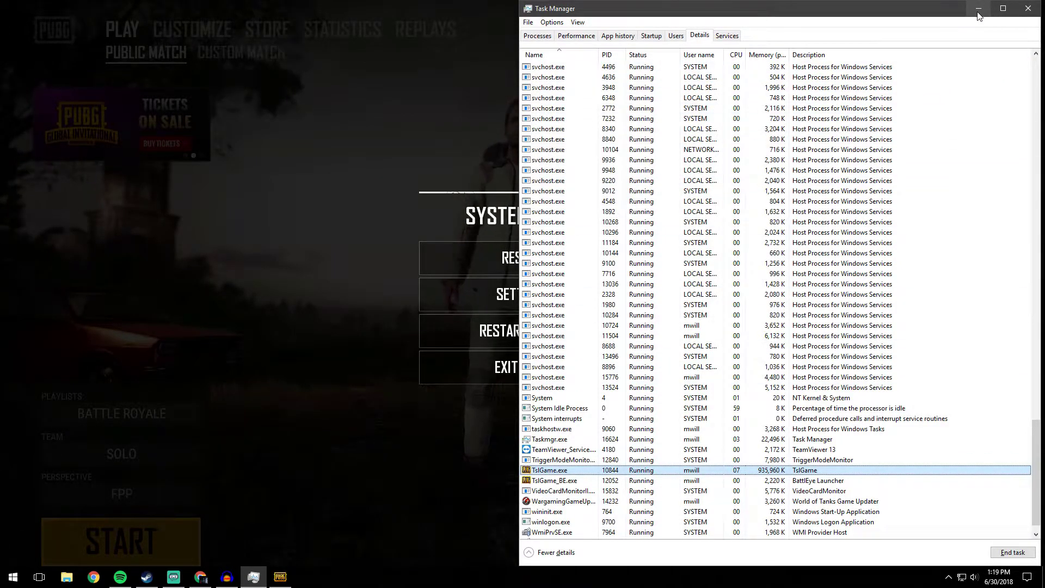
Step: Minimize Task Manager and quit PUBG through Exit Game, confirming the prompt
left_click(978, 12)
left_click(564, 249)
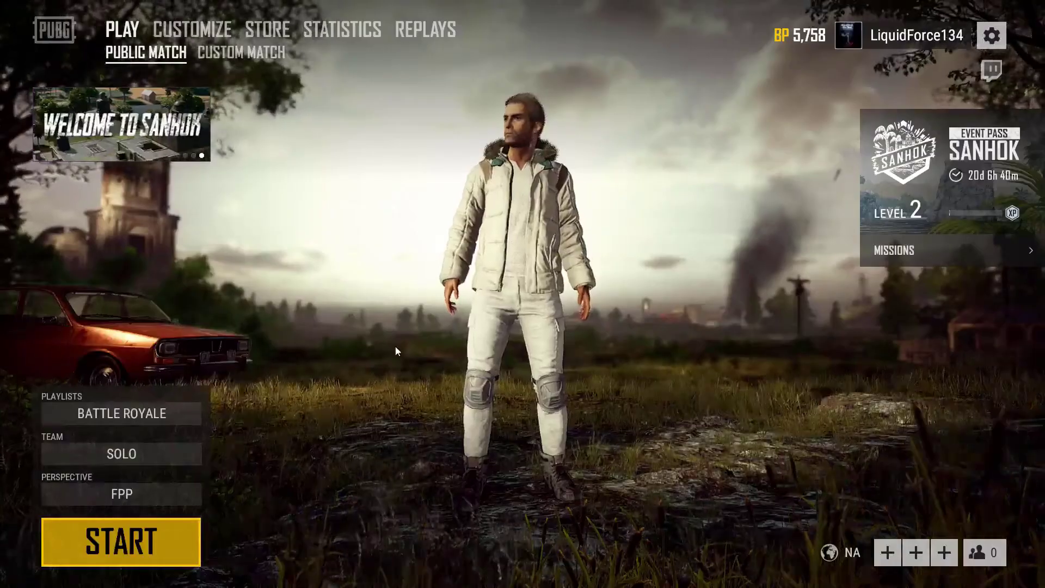
key("Escape")
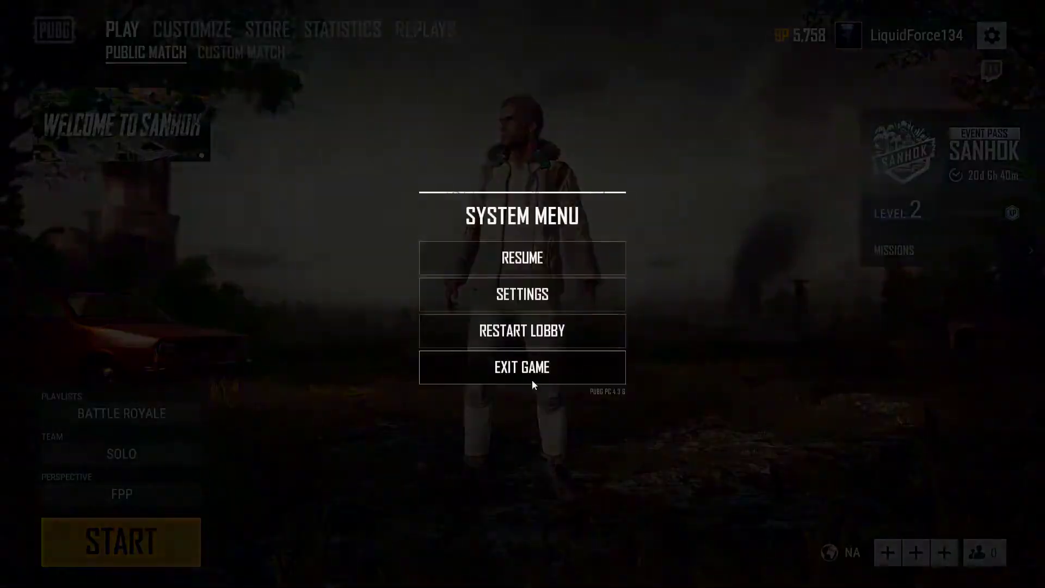
left_click(532, 381)
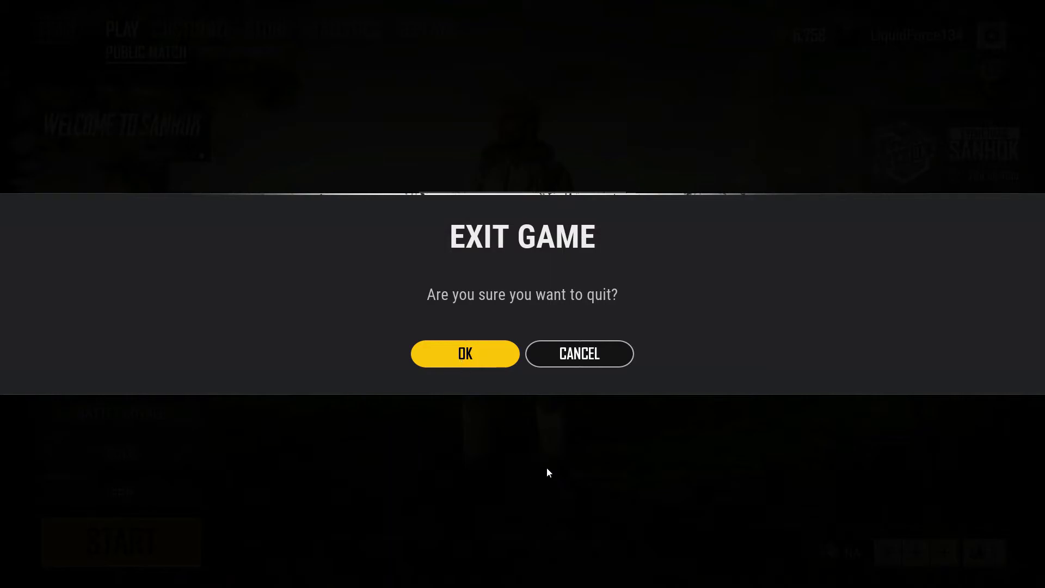
key("Return")
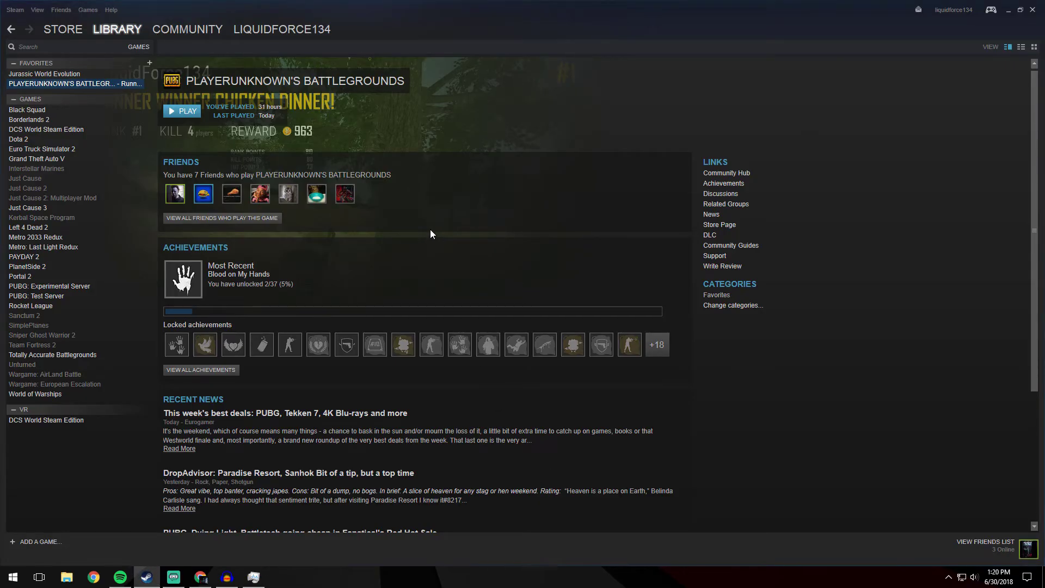